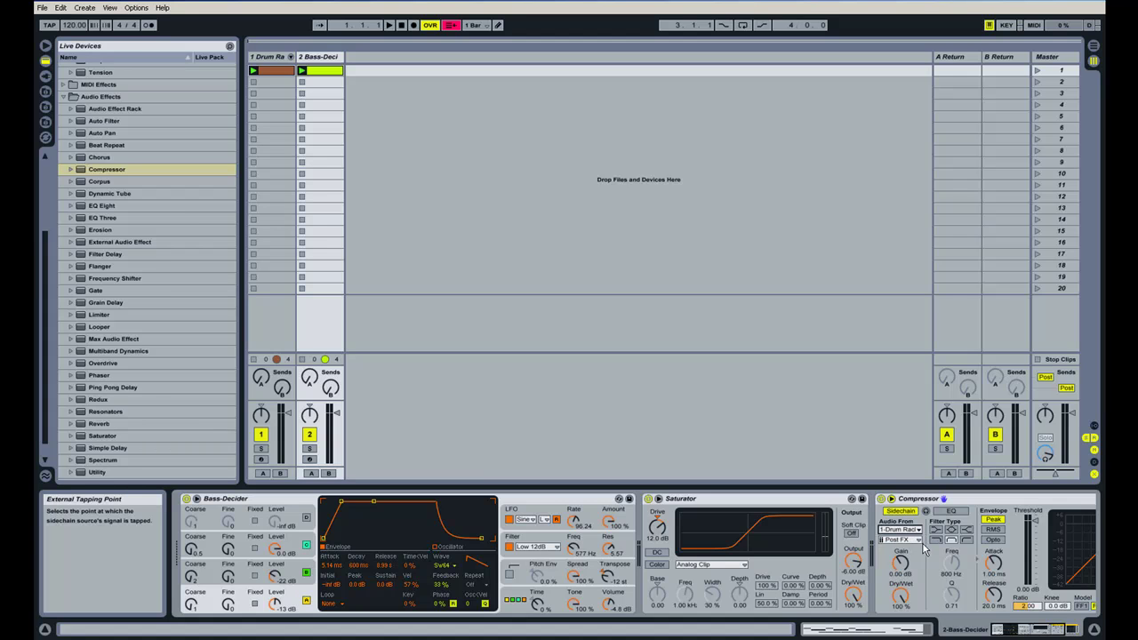
# Feed the bass Compressor's sidechain from 'Drum Rack | House Kick 001 | Pre FX'.
pyautogui.click(916, 541)
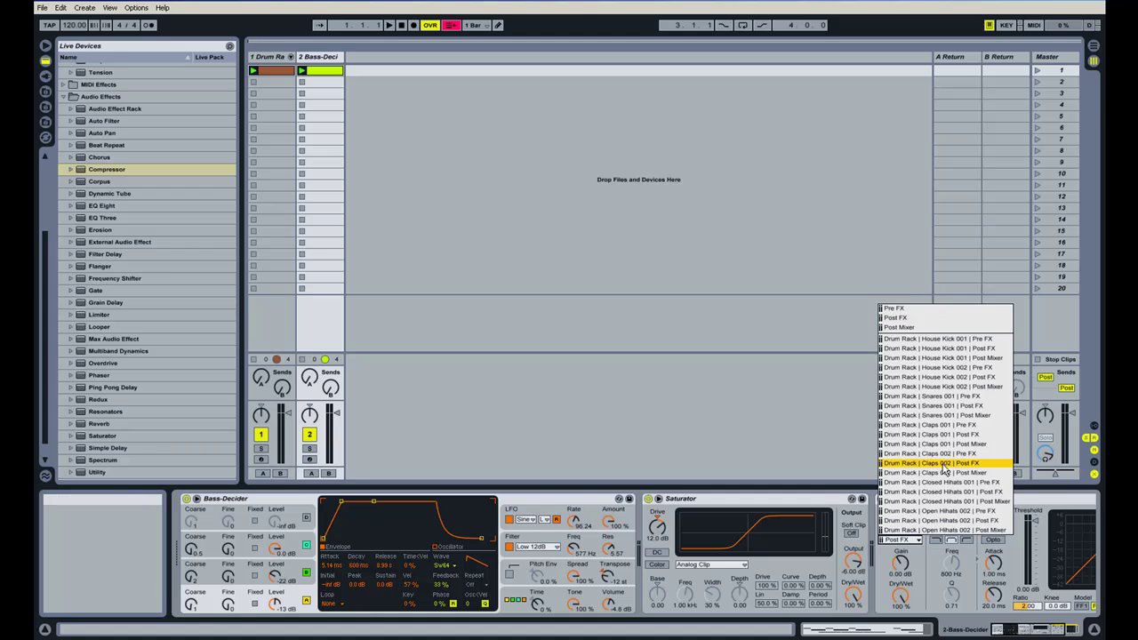
pyautogui.click(974, 338)
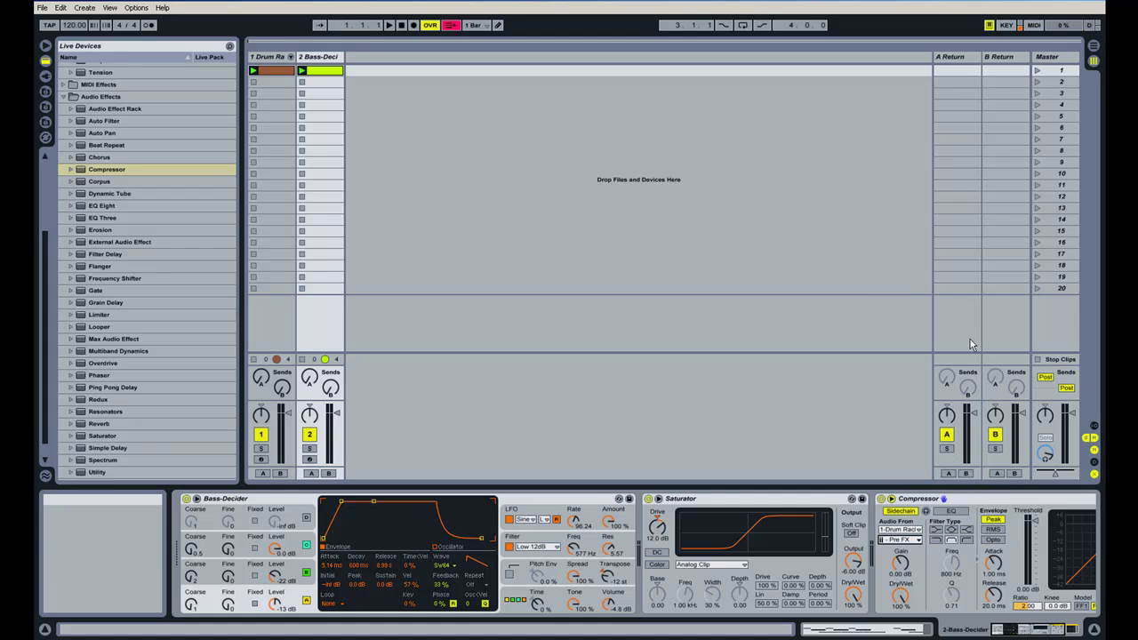
pyautogui.click(906, 539)
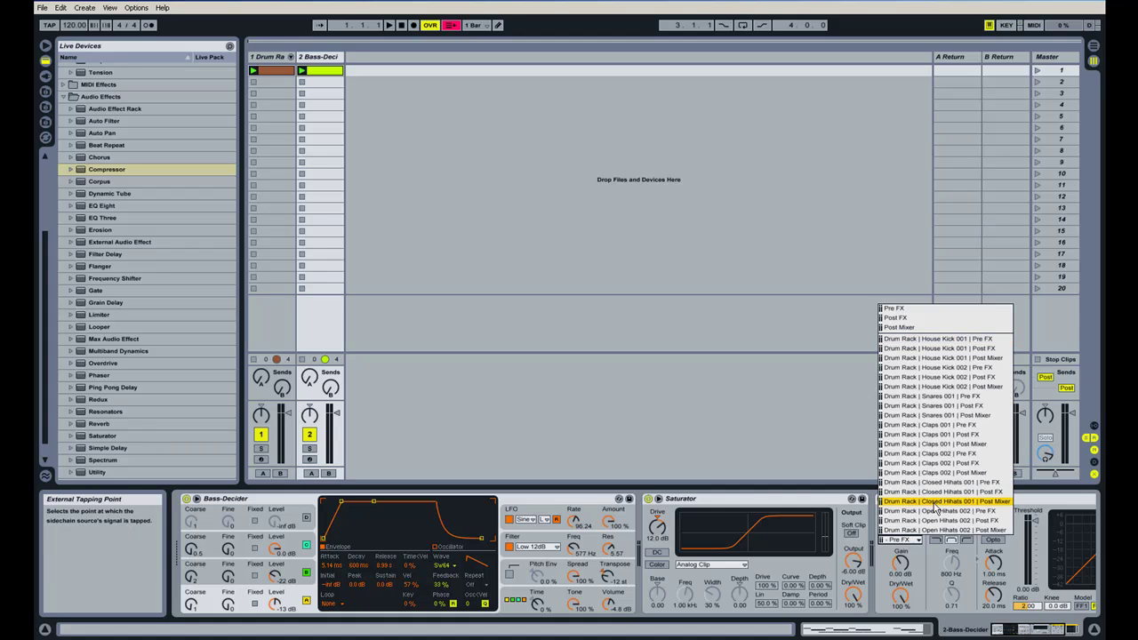
pyautogui.click(960, 340)
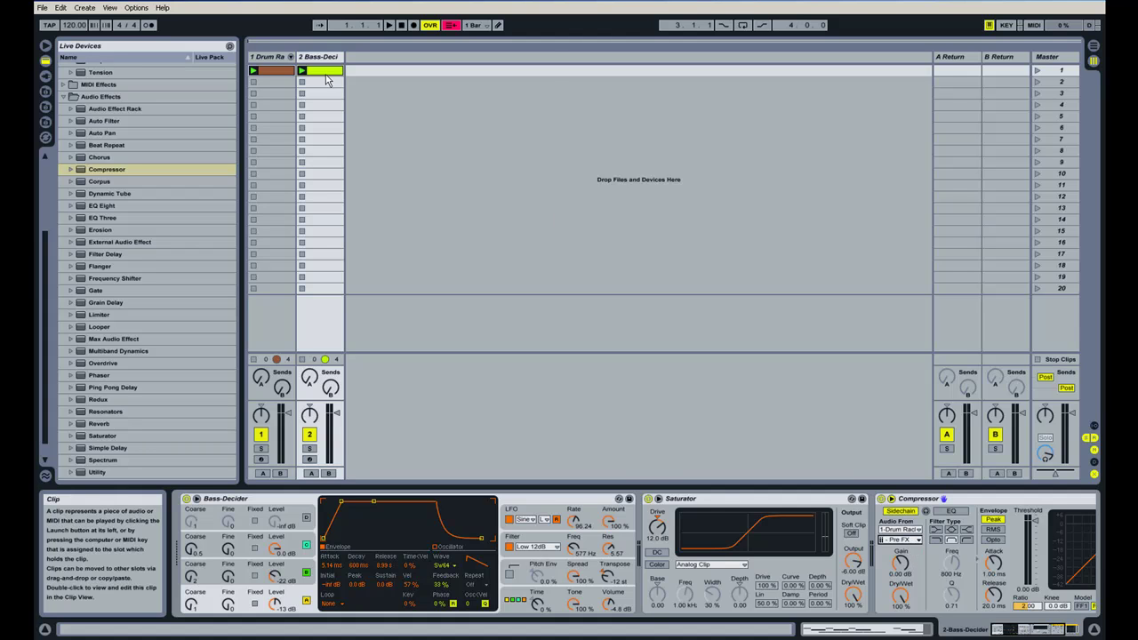
pyautogui.click(1051, 633)
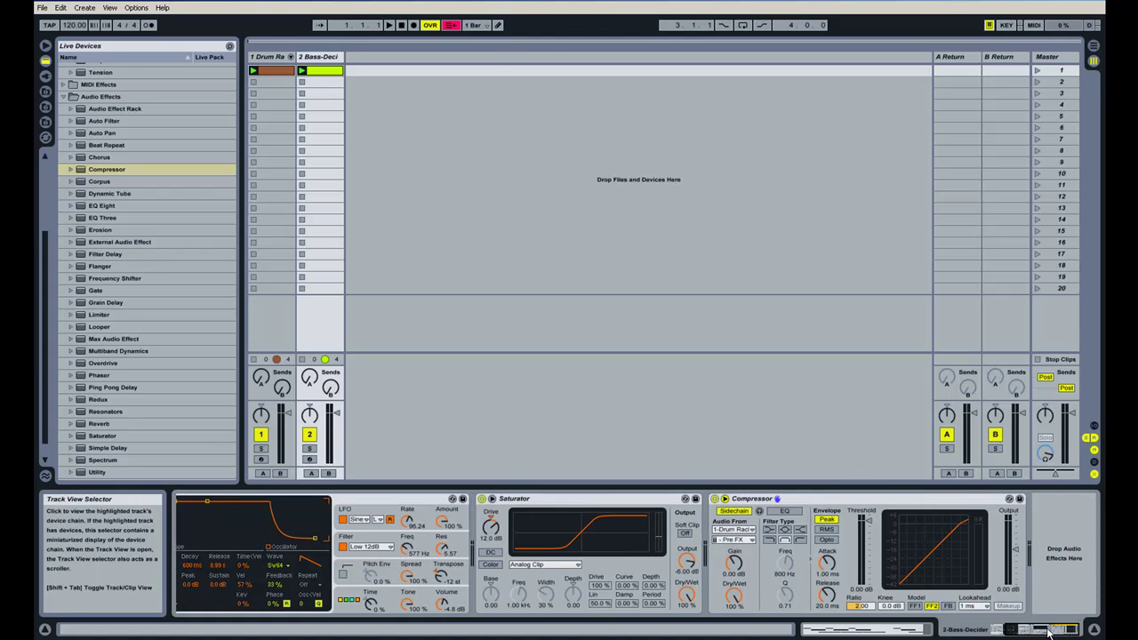
# Play the bass clip and set the Compressor to -43.0 dB threshold, 3.88 ratio, 0.16 ms attack, soloing the bass.
pyautogui.click(303, 72)
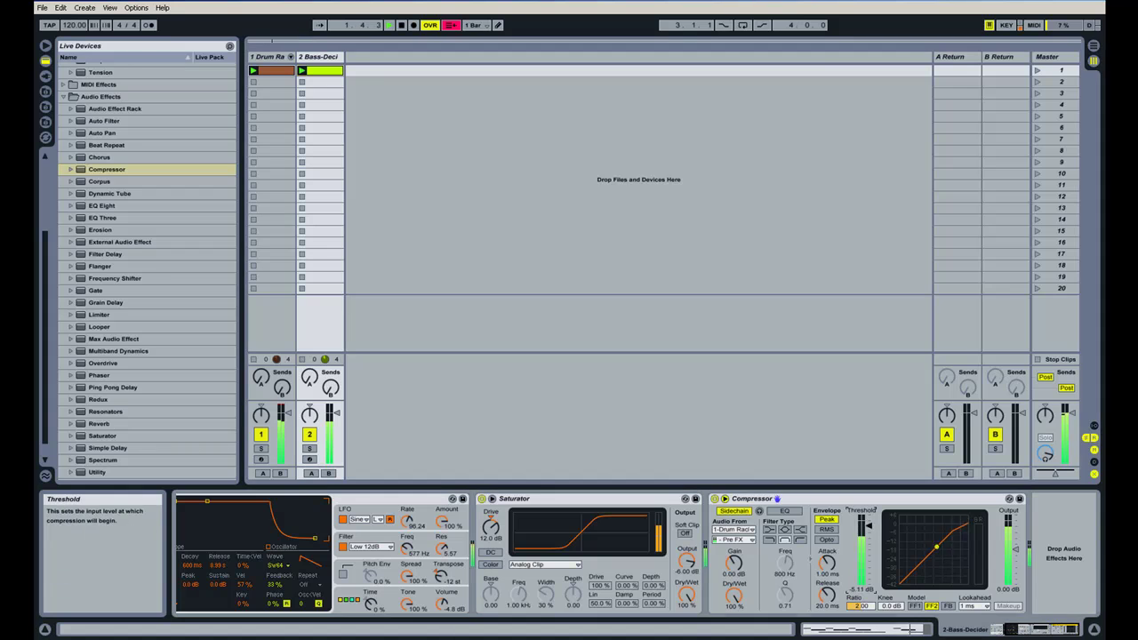
pyautogui.moveTo(868, 526); pyautogui.dragTo(867, 593)
pyautogui.moveTo(820, 558); pyautogui.dragTo(868, 562)
pyautogui.moveTo(869, 605); pyautogui.dragTo(869, 609)
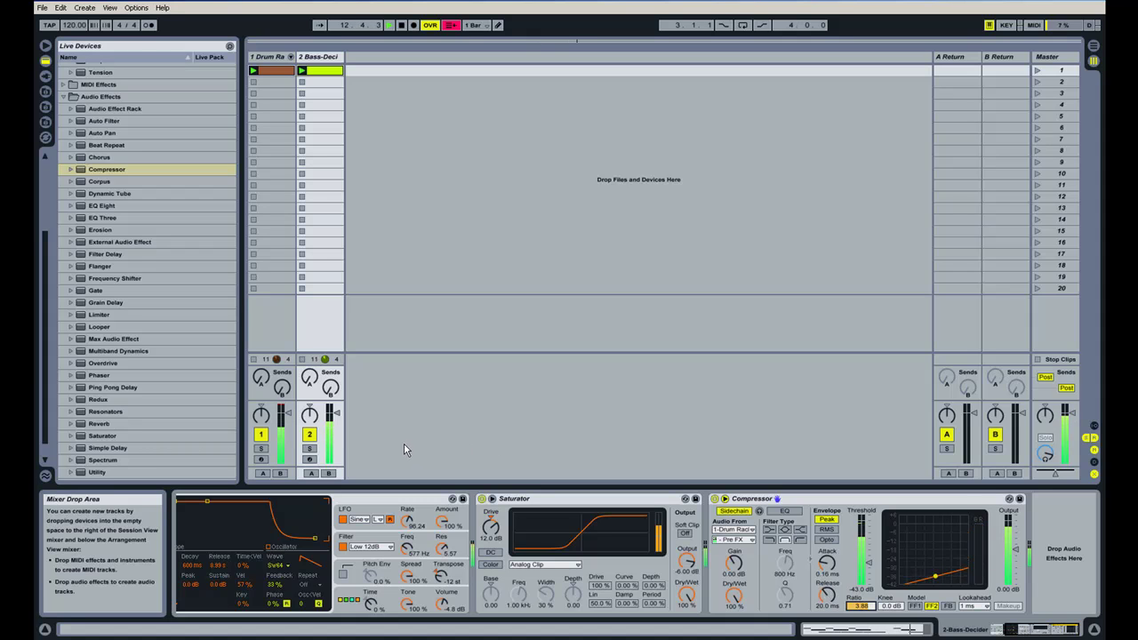
pyautogui.click(310, 449)
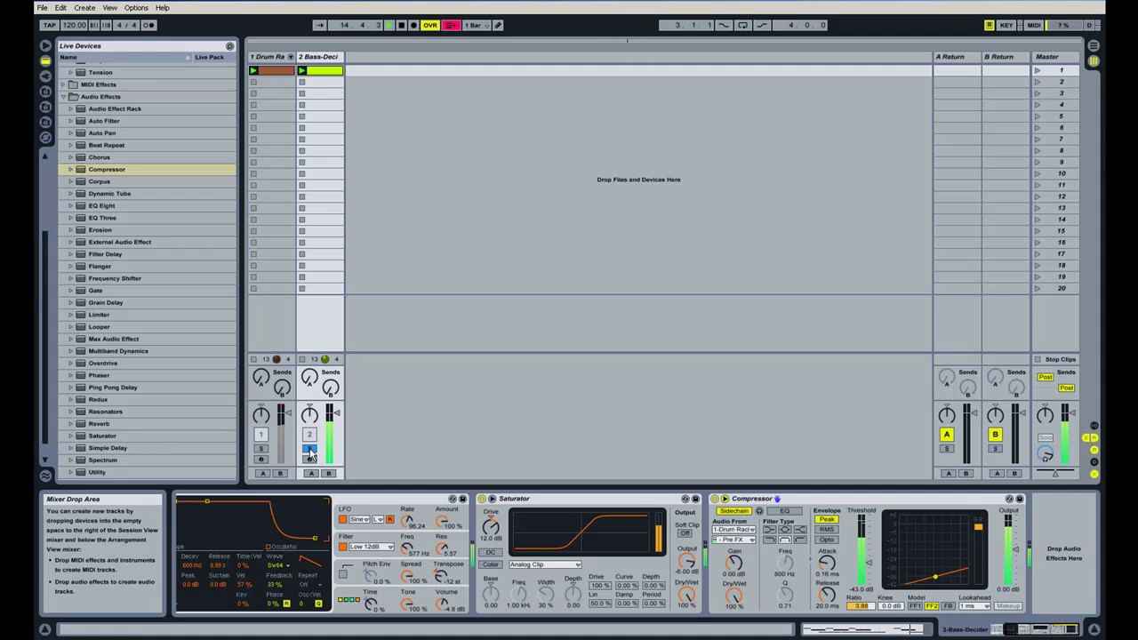
# Unsolo the bass and replay it, raising the threshold to -36.5 dB with a 29.0 ms release.
pyautogui.click(309, 449)
pyautogui.doubleClick(406, 28)
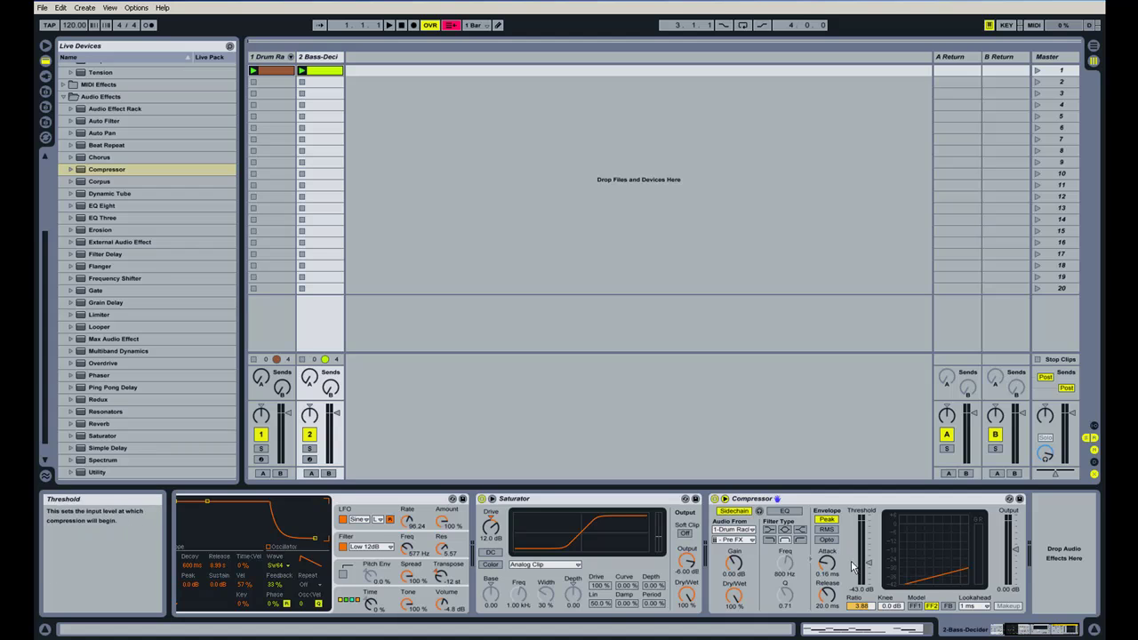
pyautogui.click(388, 25)
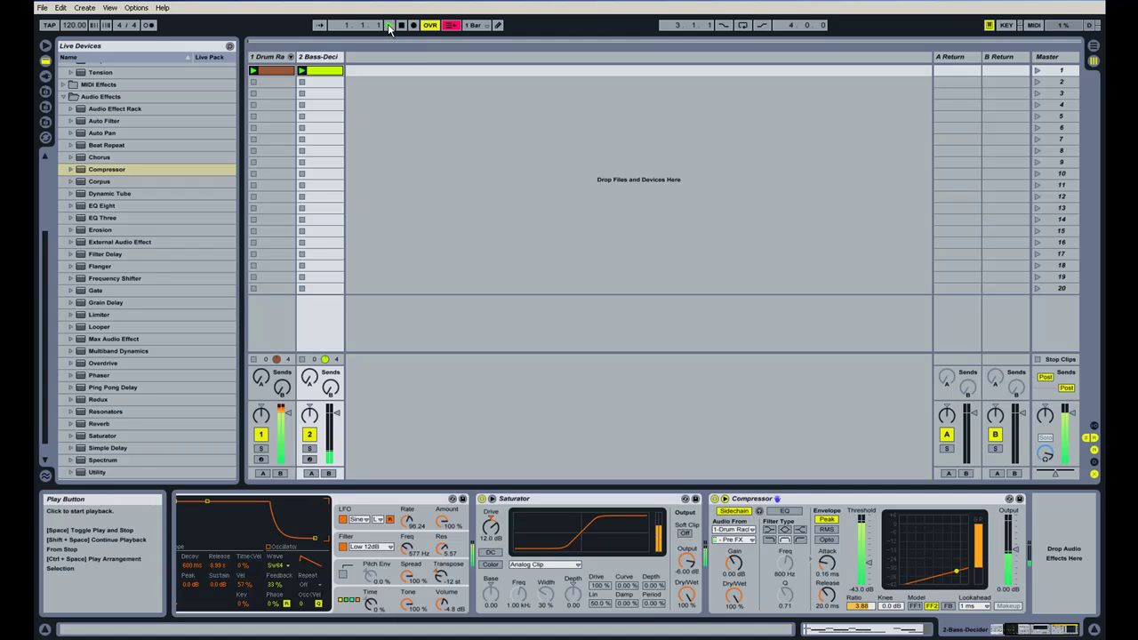
pyautogui.moveTo(870, 565)
pyautogui.mouseDown()
pyautogui.moveTo(870, 555)
pyautogui.moveTo(827, 558)
pyautogui.moveTo(815, 589)
pyautogui.moveTo(816, 549)
pyautogui.moveTo(825, 591)
pyautogui.mouseUp()
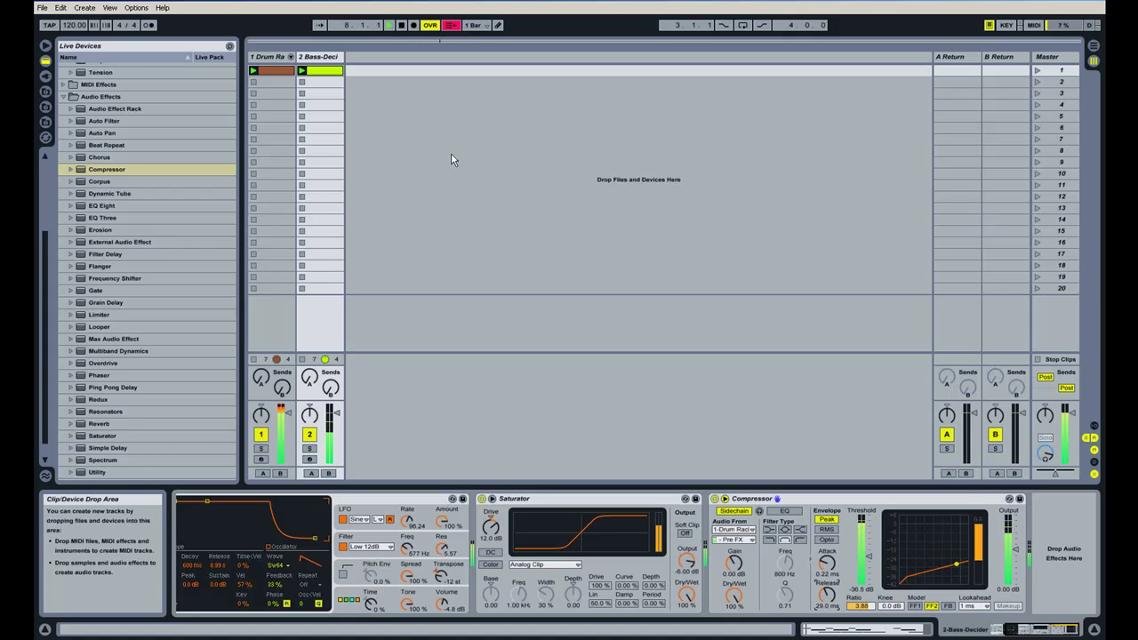
pyautogui.click(401, 26)
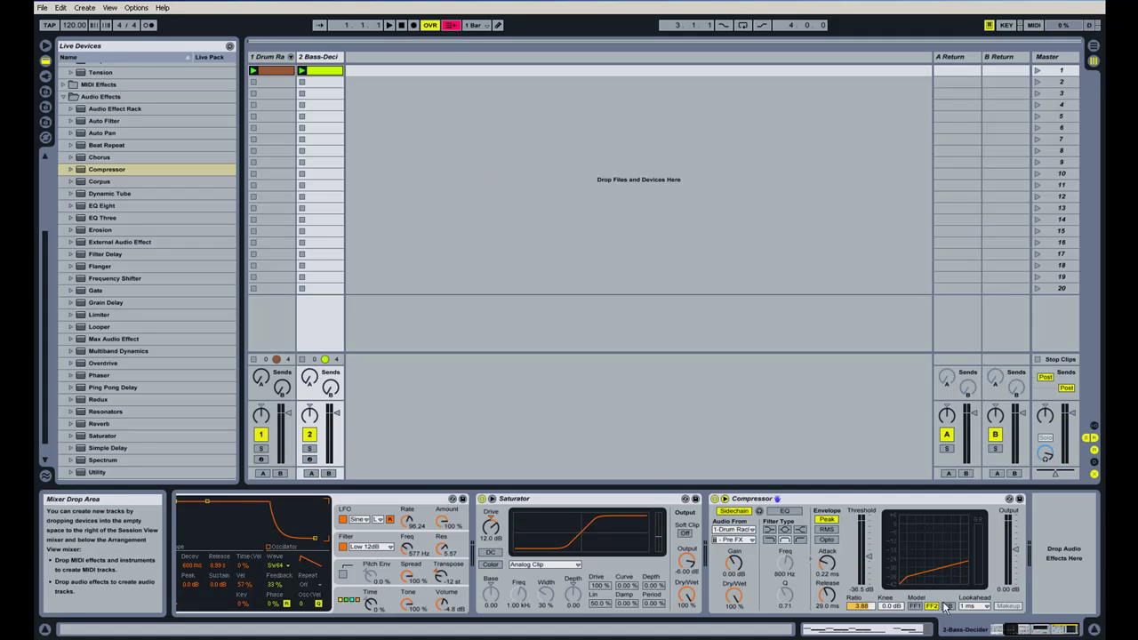
# Map Bass-Decider's filter frequency and resonance to MIDI CC 8 and CC 9.
pyautogui.moveTo(1042, 631); pyautogui.dragTo(1022, 630)
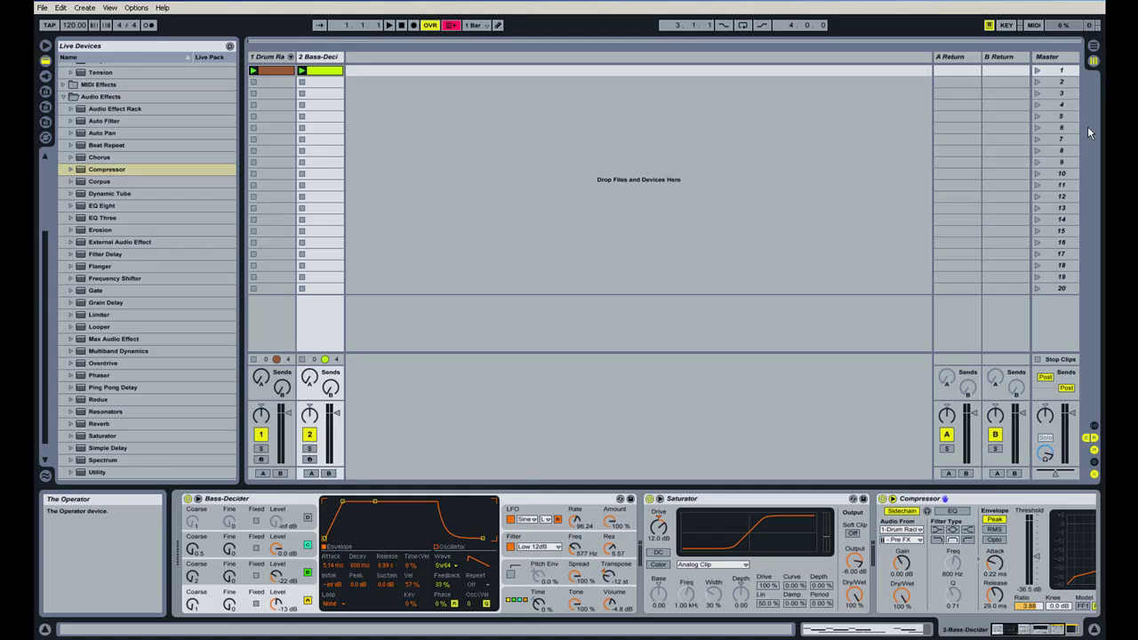
pyautogui.click(1033, 25)
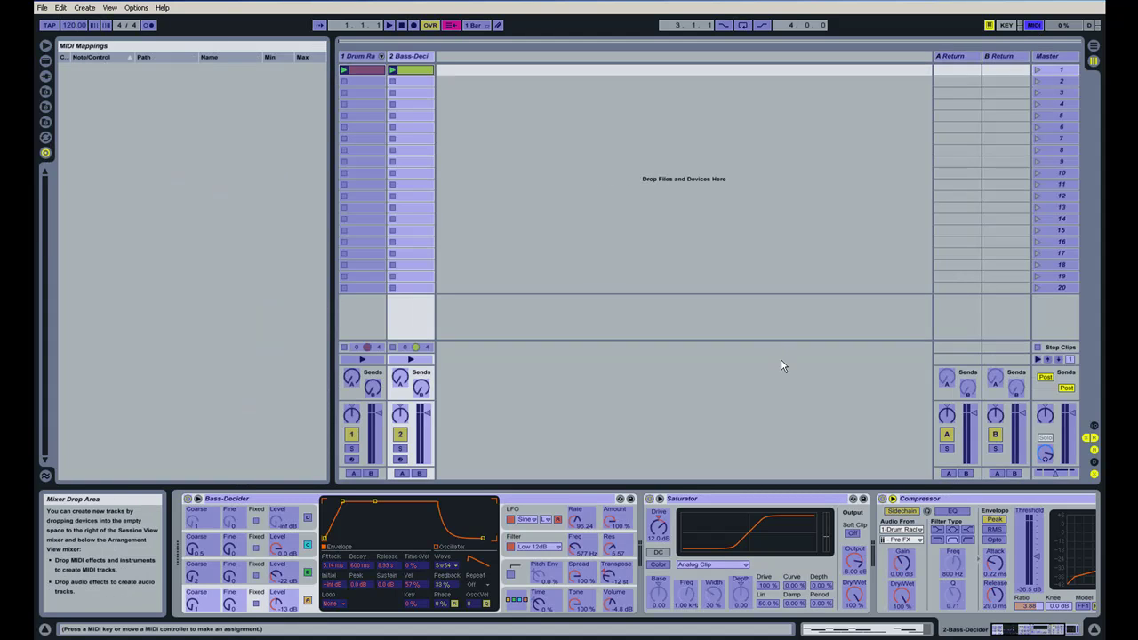
pyautogui.click(578, 548)
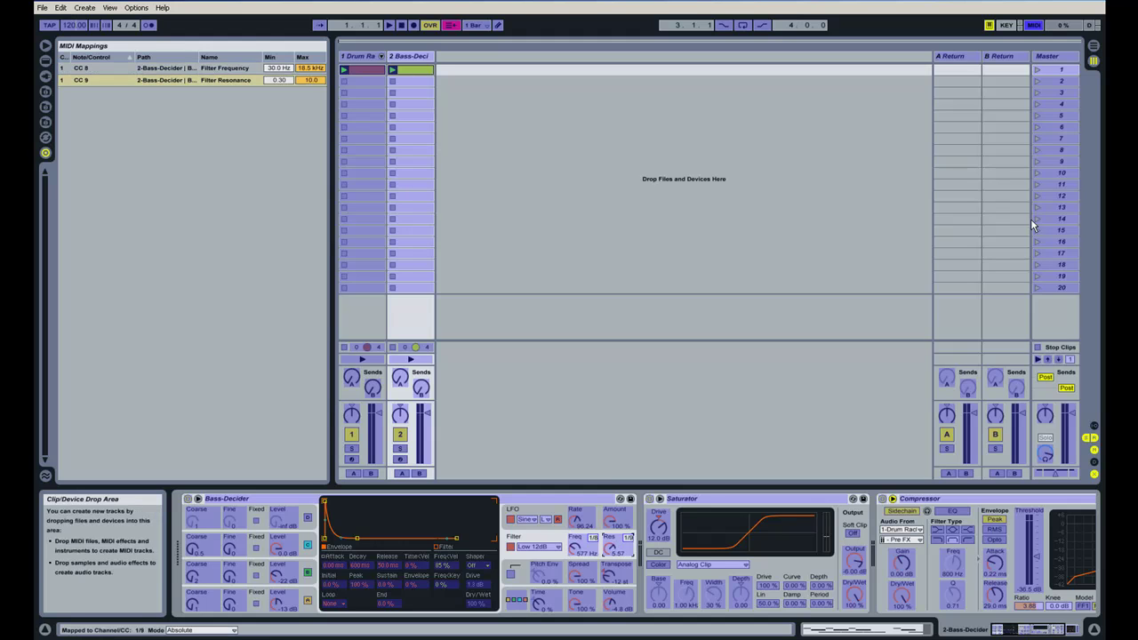
pyautogui.click(1034, 28)
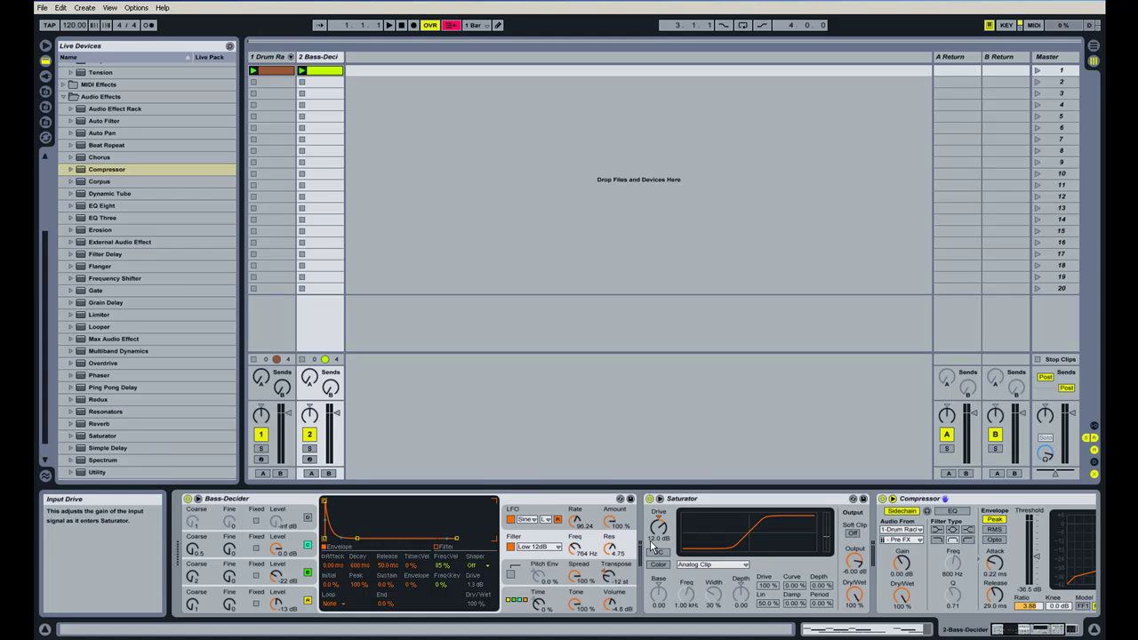
# Set Bass-Decider's filter type to Low 24dB and play Scene 1 to hear it.
pyautogui.click(537, 546)
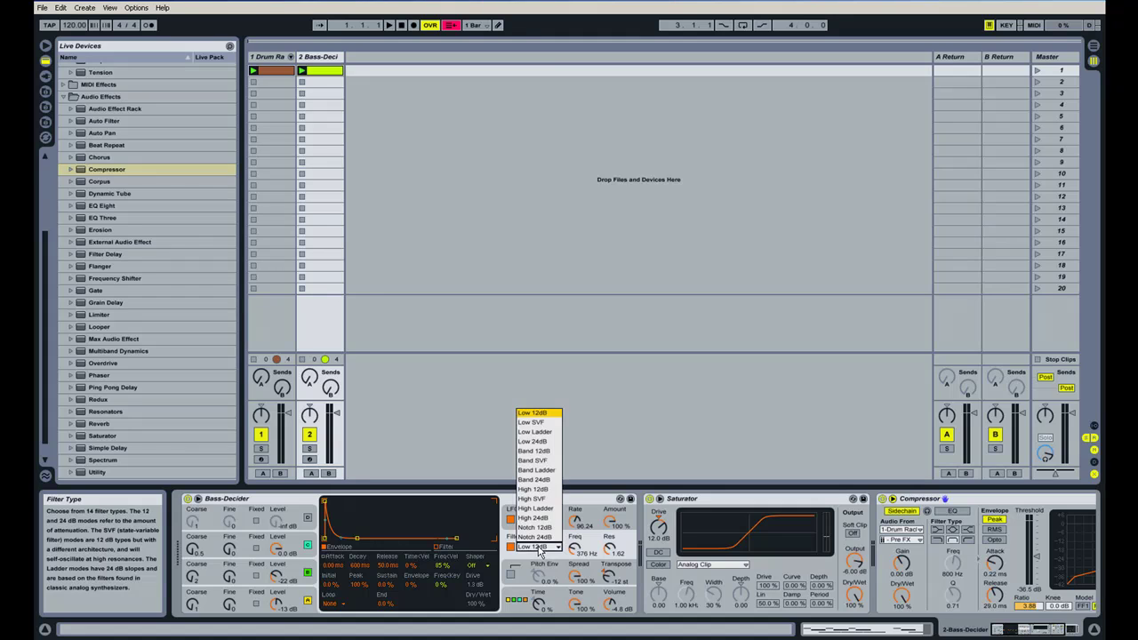
pyautogui.click(535, 442)
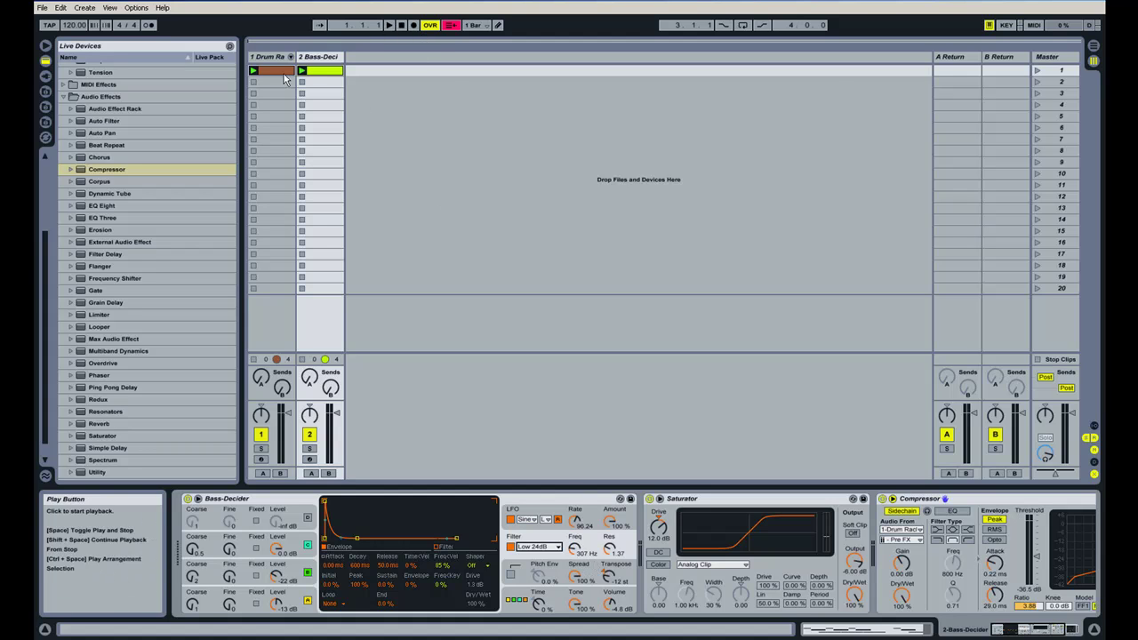
pyautogui.click(1038, 71)
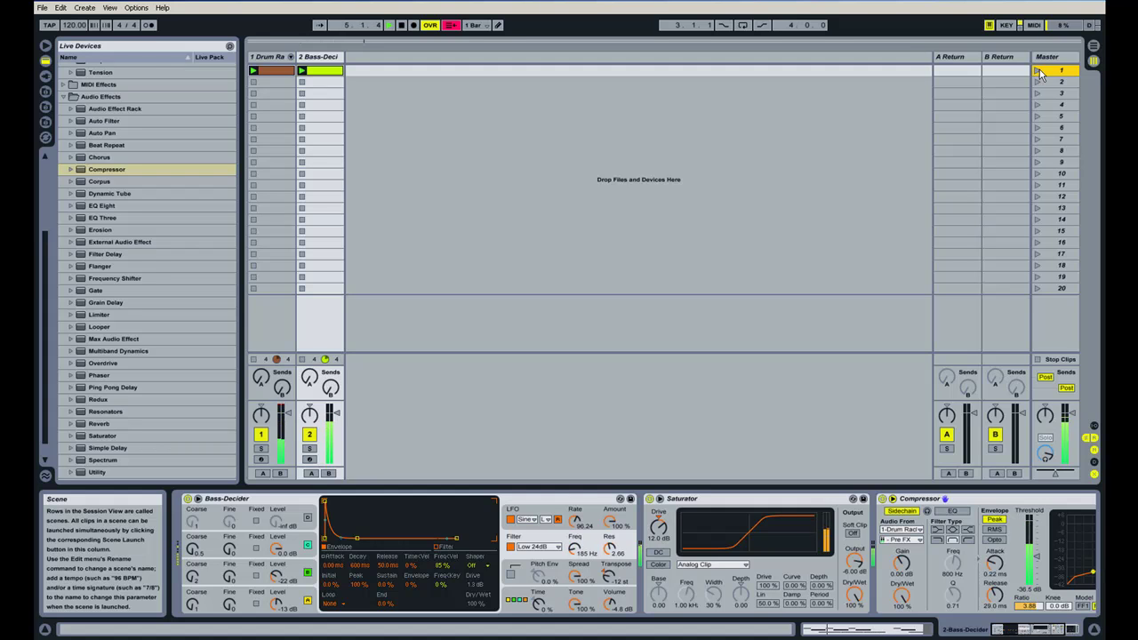
pyautogui.click(401, 25)
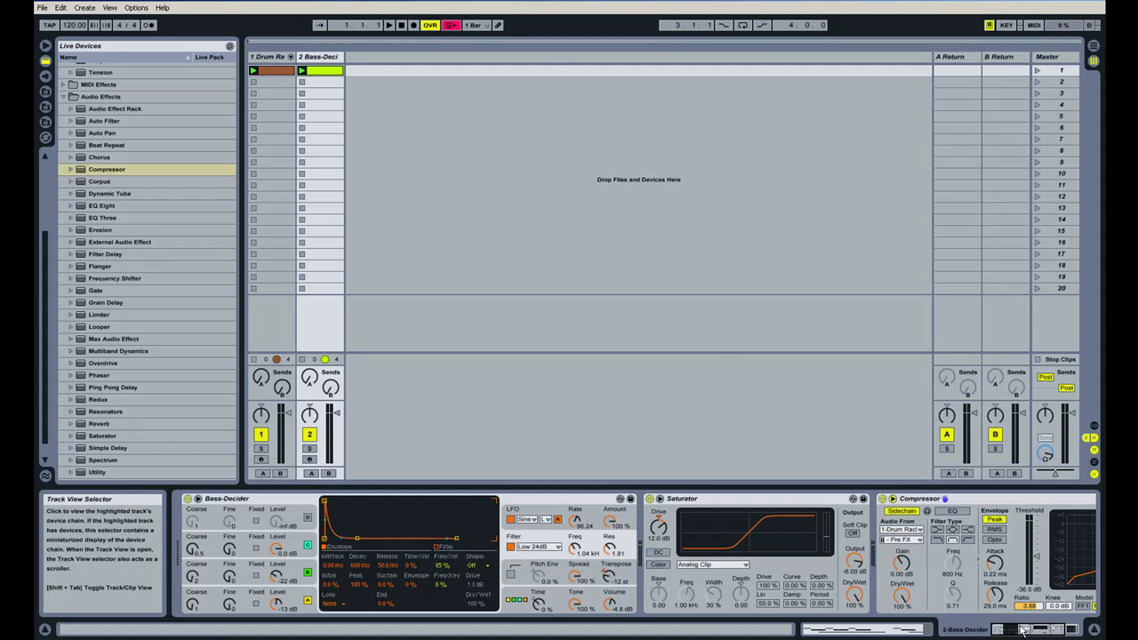
# Set the bass Saturator output to -3.00 dB and launch Scene 1.
pyautogui.click(1023, 631)
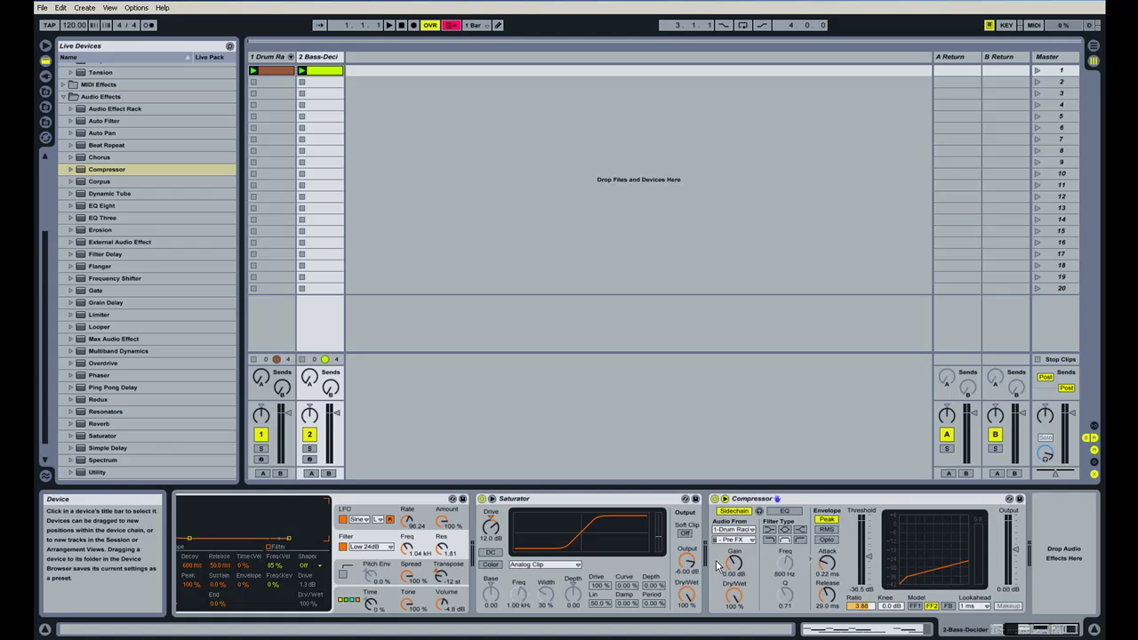
pyautogui.write('-3')
pyautogui.press('Return')
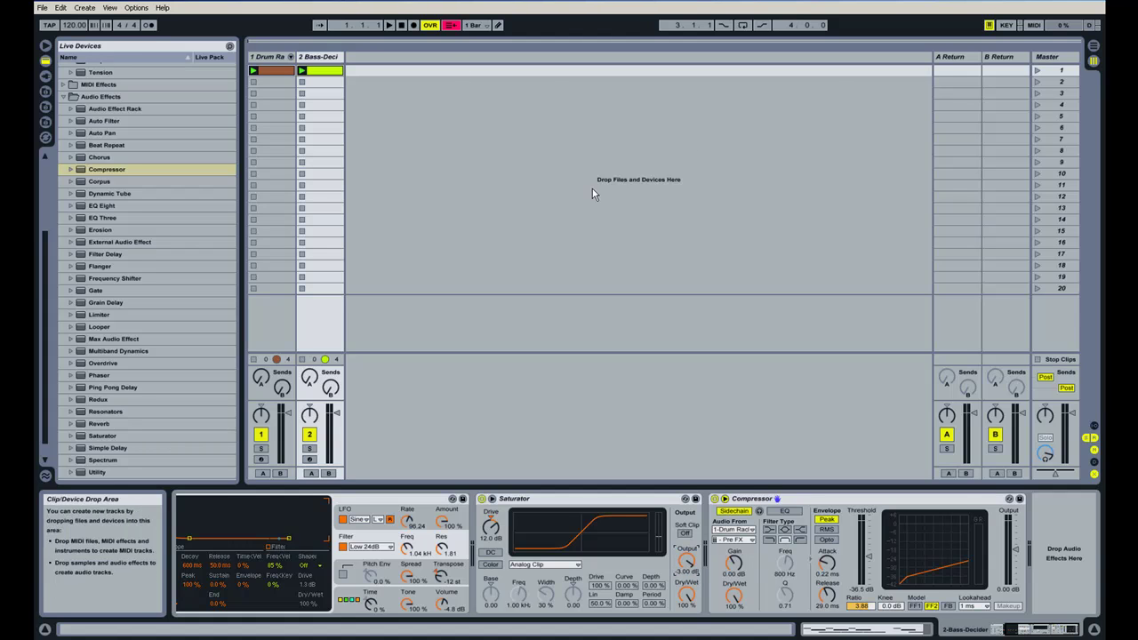
pyautogui.click(1048, 71)
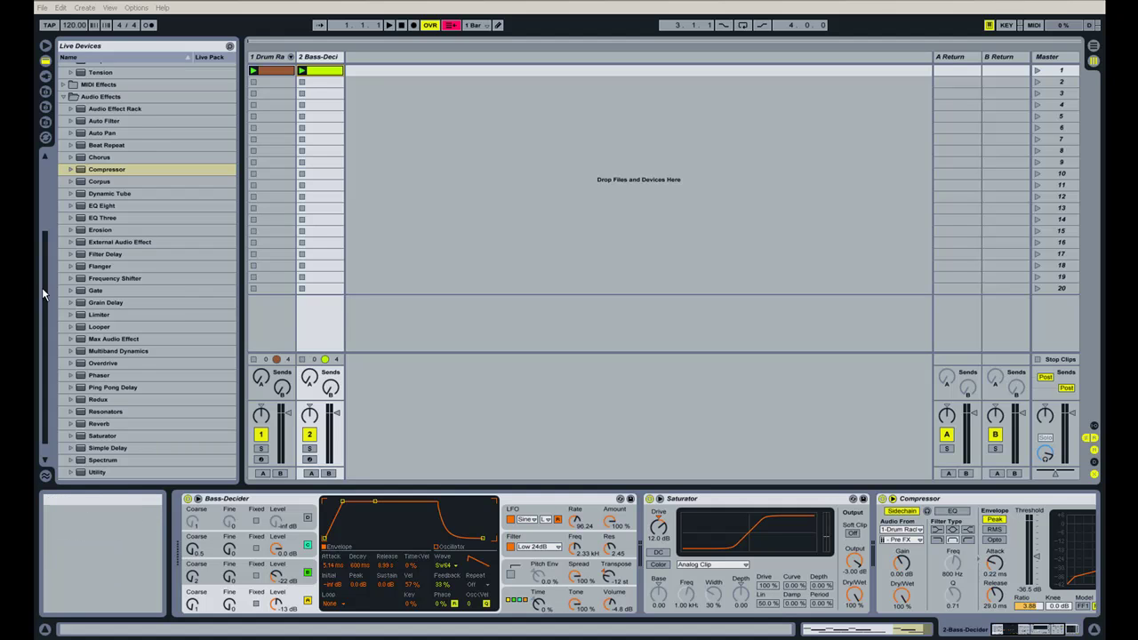
# Add an Operator MIDI track, disarm it, and create an empty clip in its first slot.
pyautogui.scroll(3, 42, 287)
pyautogui.click(67, 199)
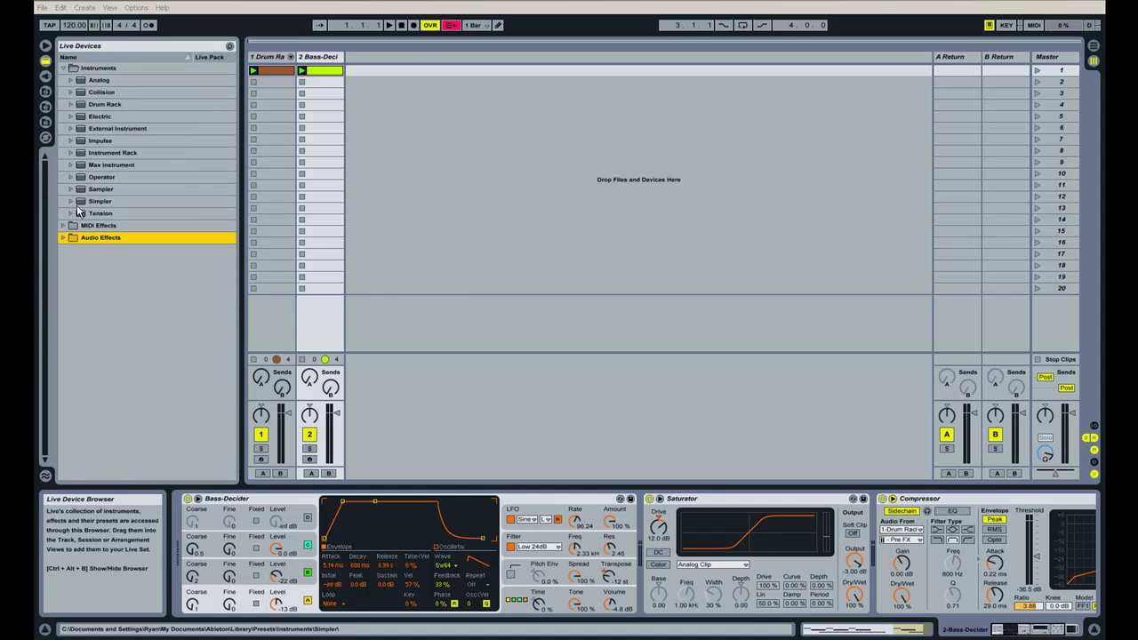
pyautogui.moveTo(112, 179); pyautogui.dragTo(384, 71)
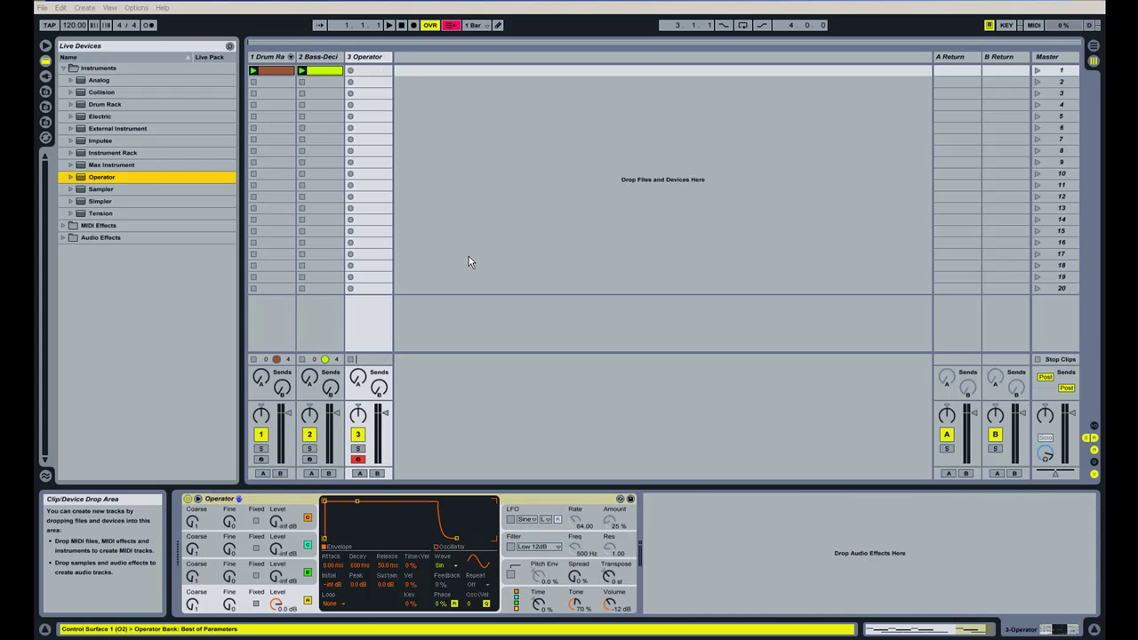
pyautogui.click(358, 458)
pyautogui.click(413, 436)
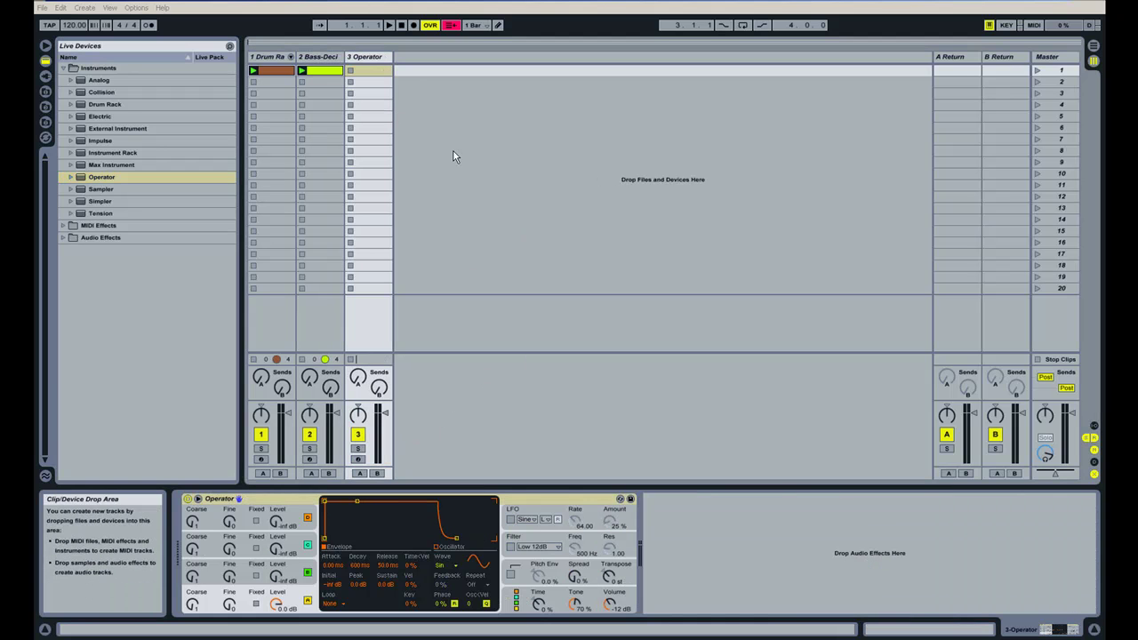
pyautogui.doubleClick(364, 72)
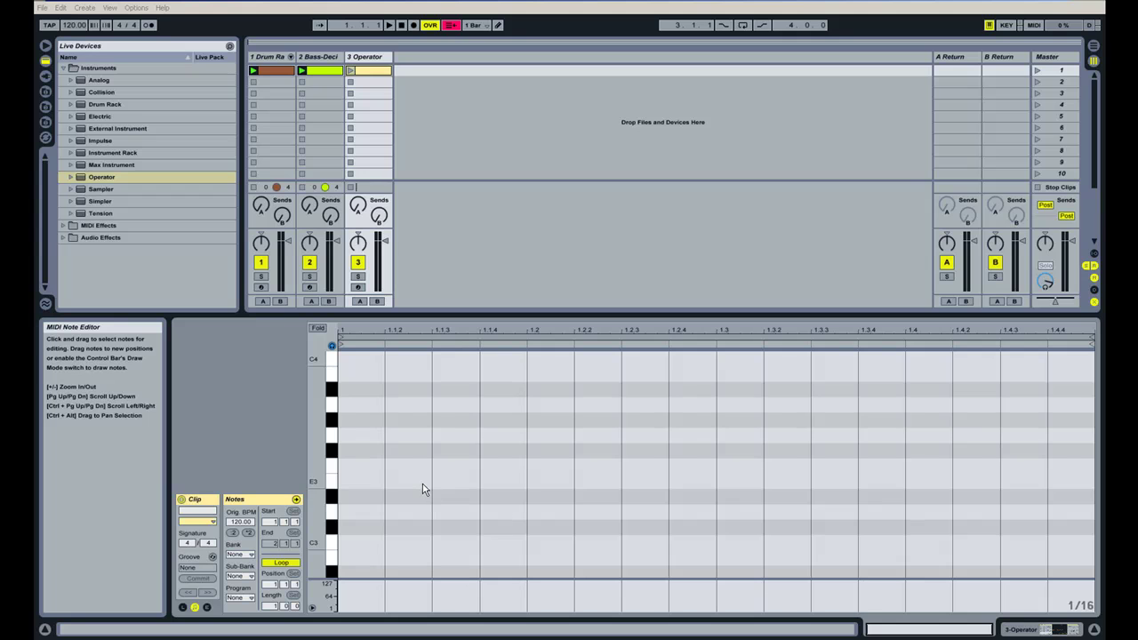
# Draw the first chord at the clip start: C4, F4, G4 and A#4.
pyautogui.scroll(3, 354, 507)
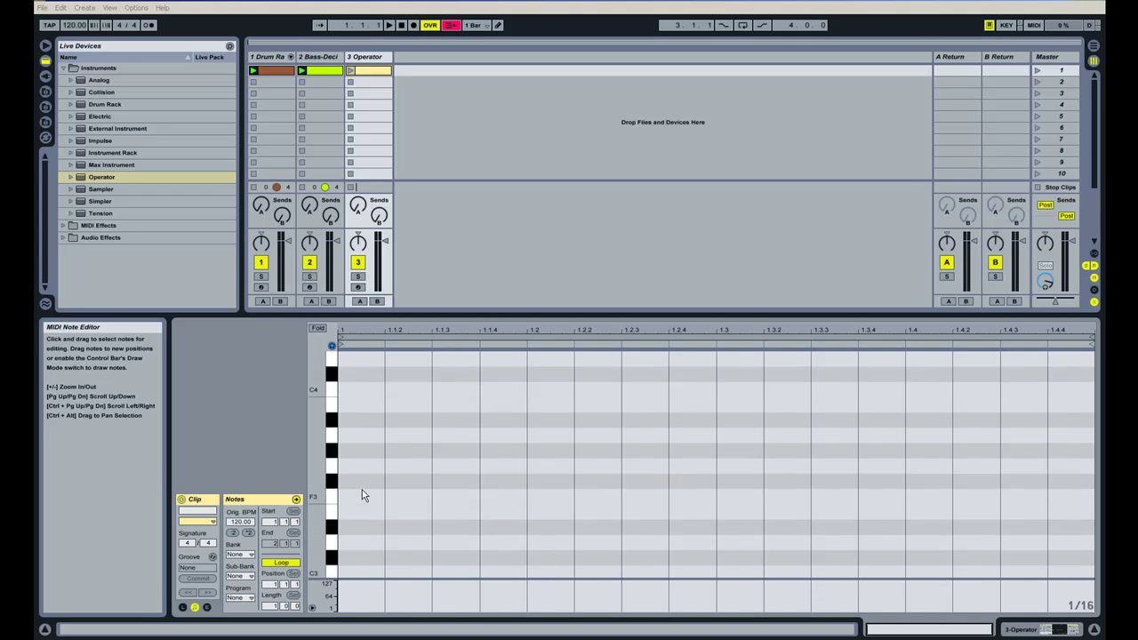
pyautogui.scroll(3, 363, 466)
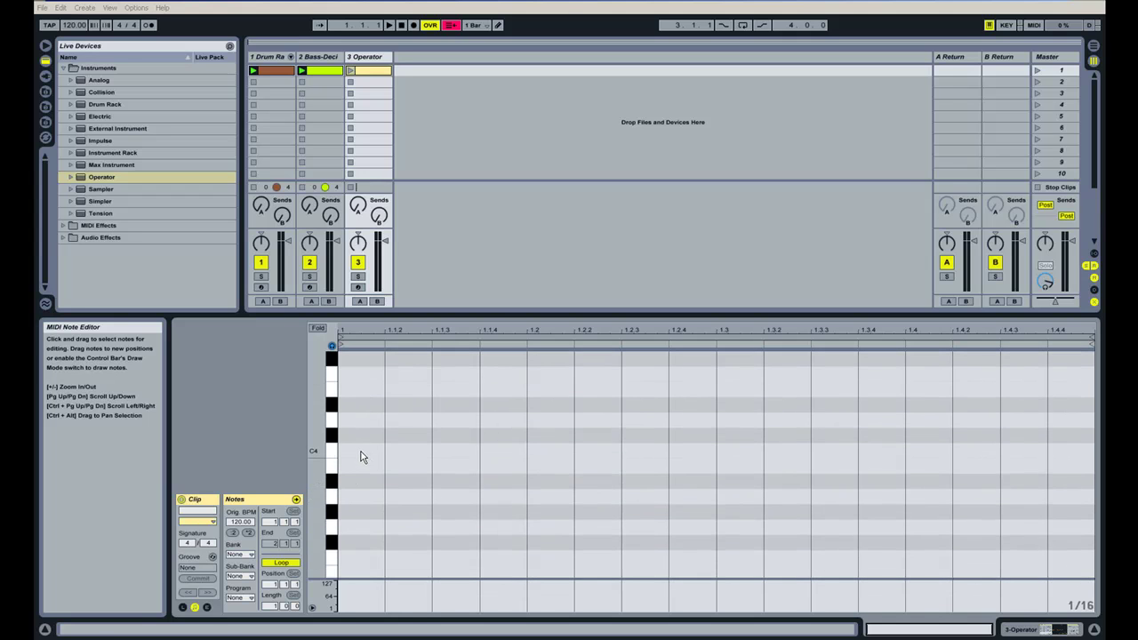
pyautogui.doubleClick(361, 456)
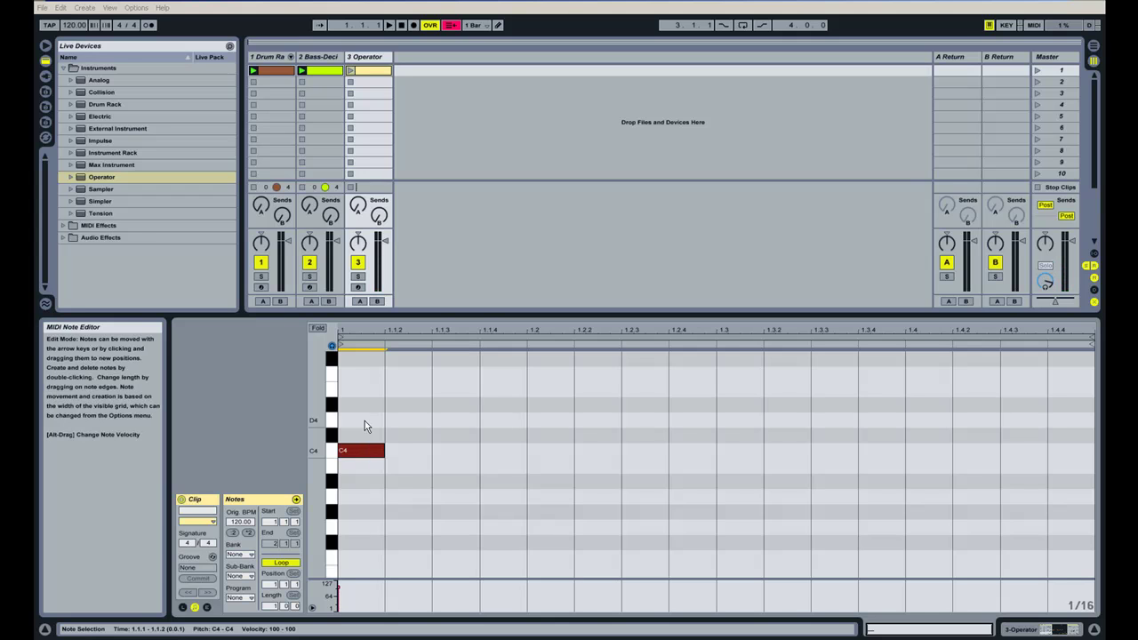
pyautogui.doubleClick(361, 377)
pyautogui.scroll(2, 373, 400)
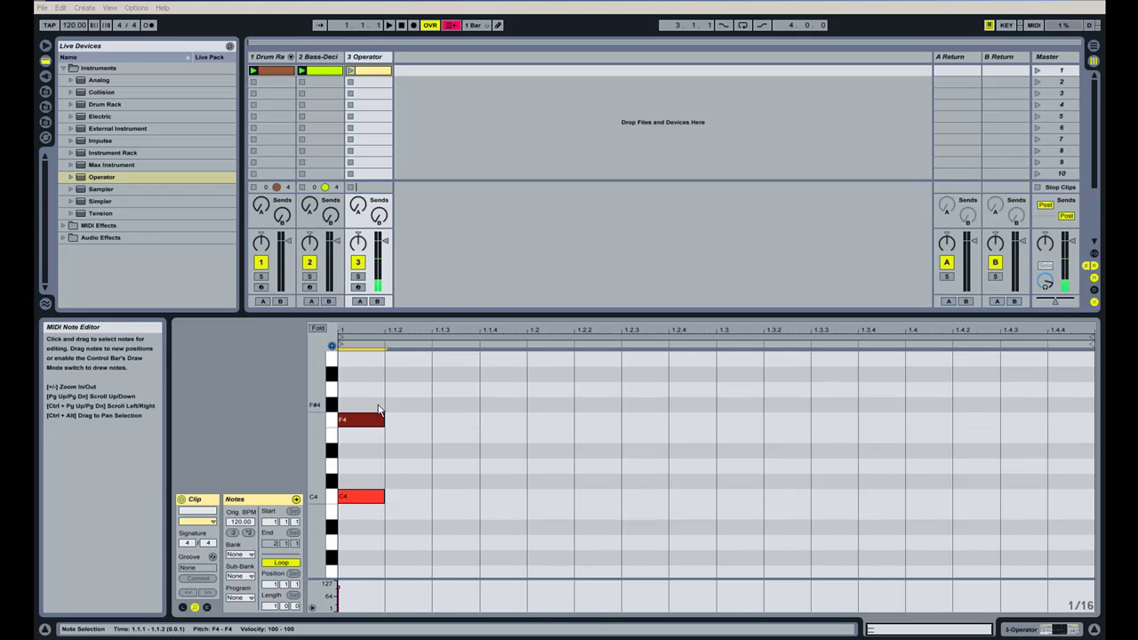
pyautogui.doubleClick(361, 390)
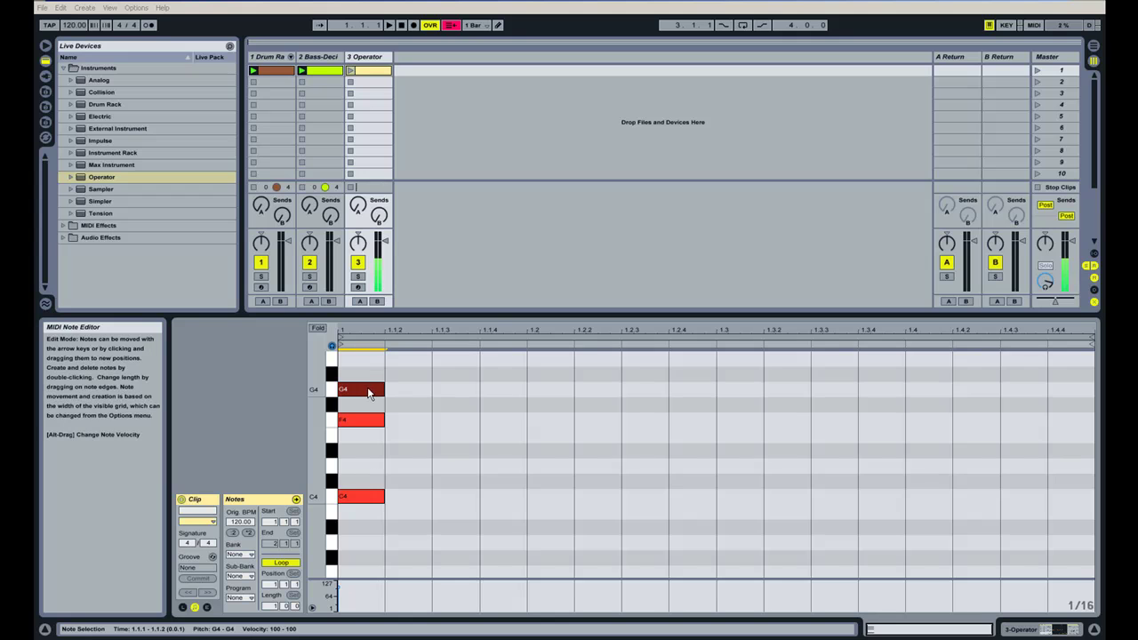
pyautogui.scroll(1, 364, 388)
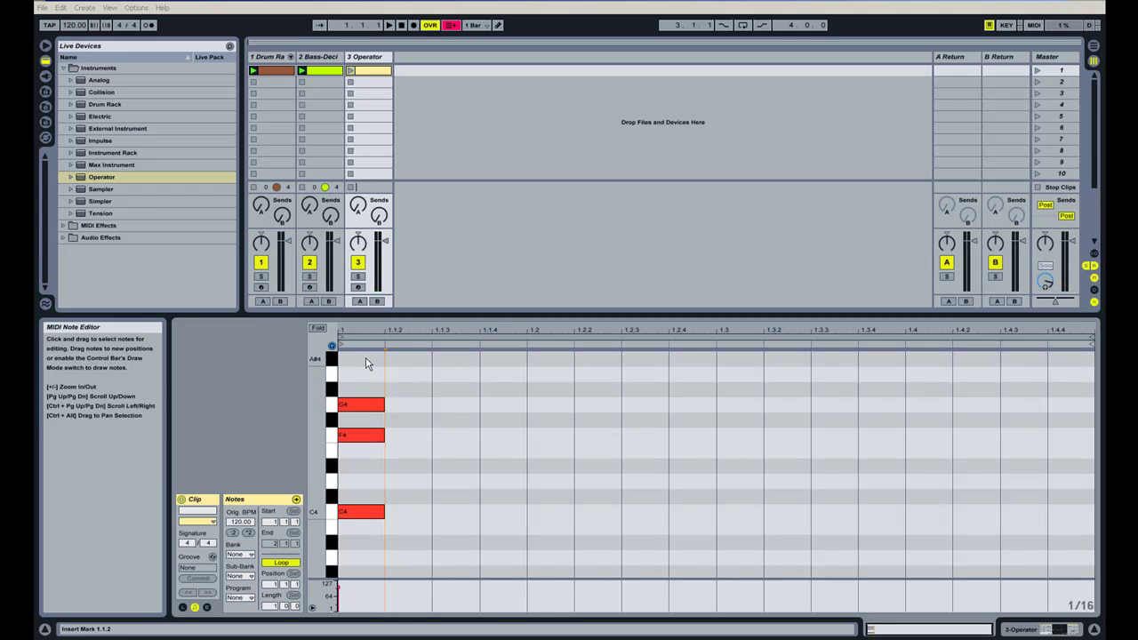
pyautogui.doubleClick(368, 360)
pyautogui.scroll(2, 401, 396)
# Stretch the chord to half a bar and duplicate it into the second half.
pyautogui.click(407, 406)
pyautogui.hotkey('ctrl', 'a')
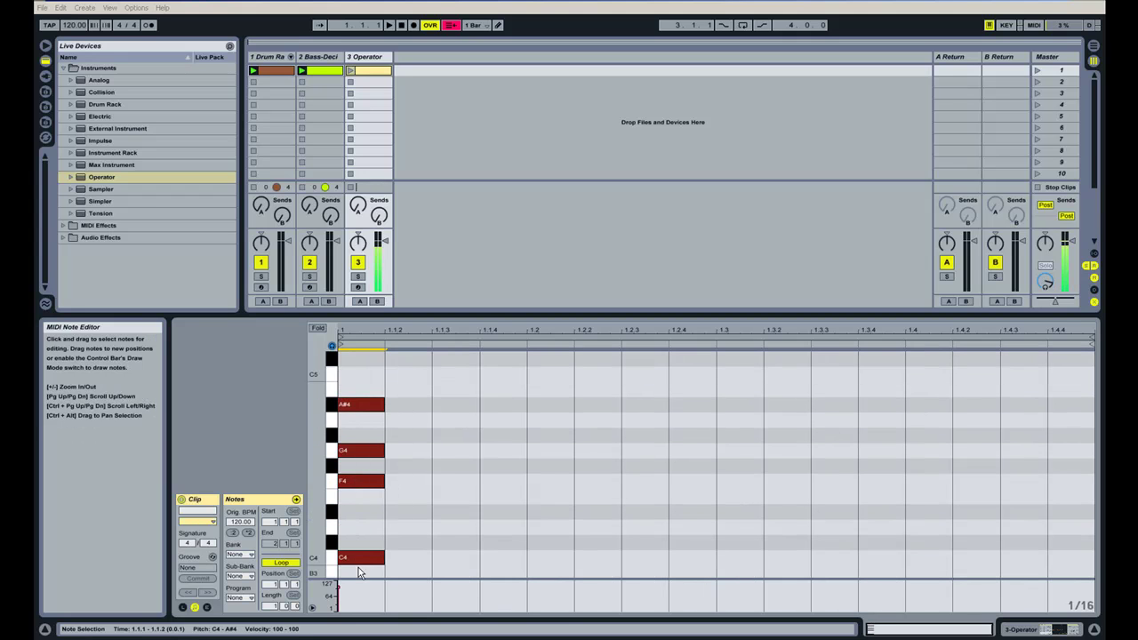
pyautogui.moveTo(384, 558); pyautogui.dragTo(719, 552)
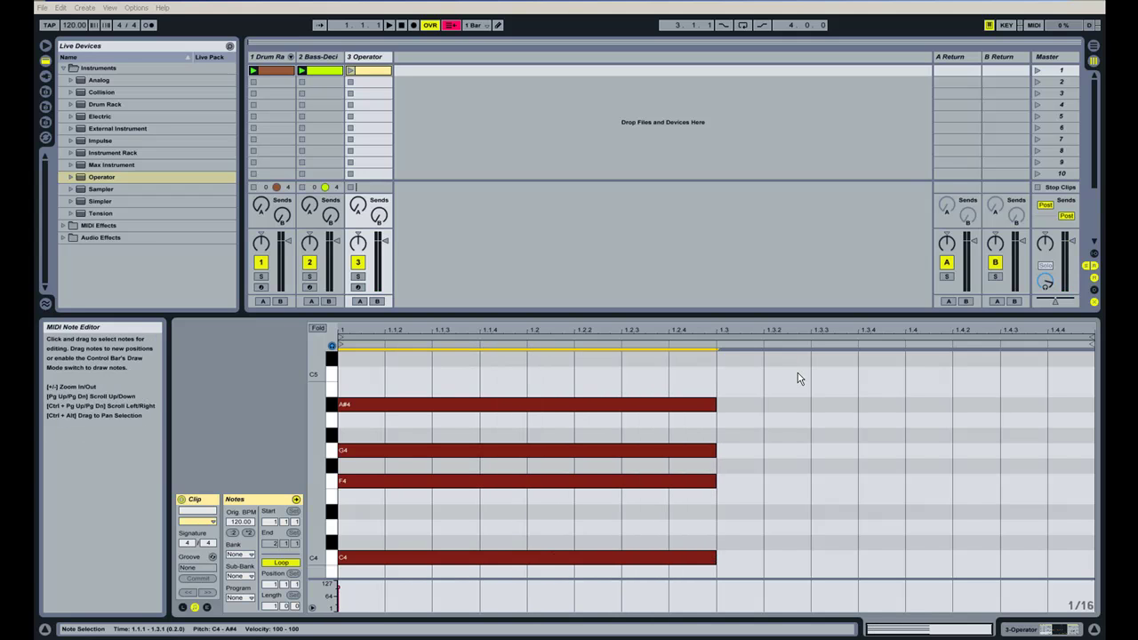
pyautogui.moveTo(794, 388); pyautogui.dragTo(975, 561)
pyautogui.click(950, 505)
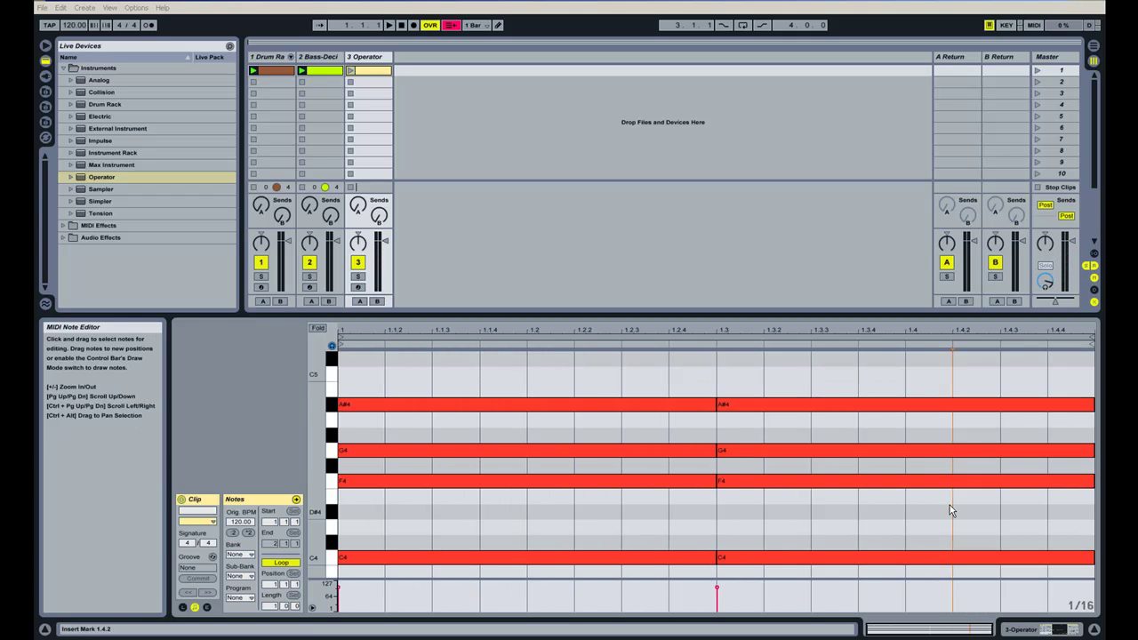
# In the second chord, lower F4 to D#4 and raise A#4 to C5.
pyautogui.click(836, 484)
pyautogui.press('Down')
pyautogui.press('Down')
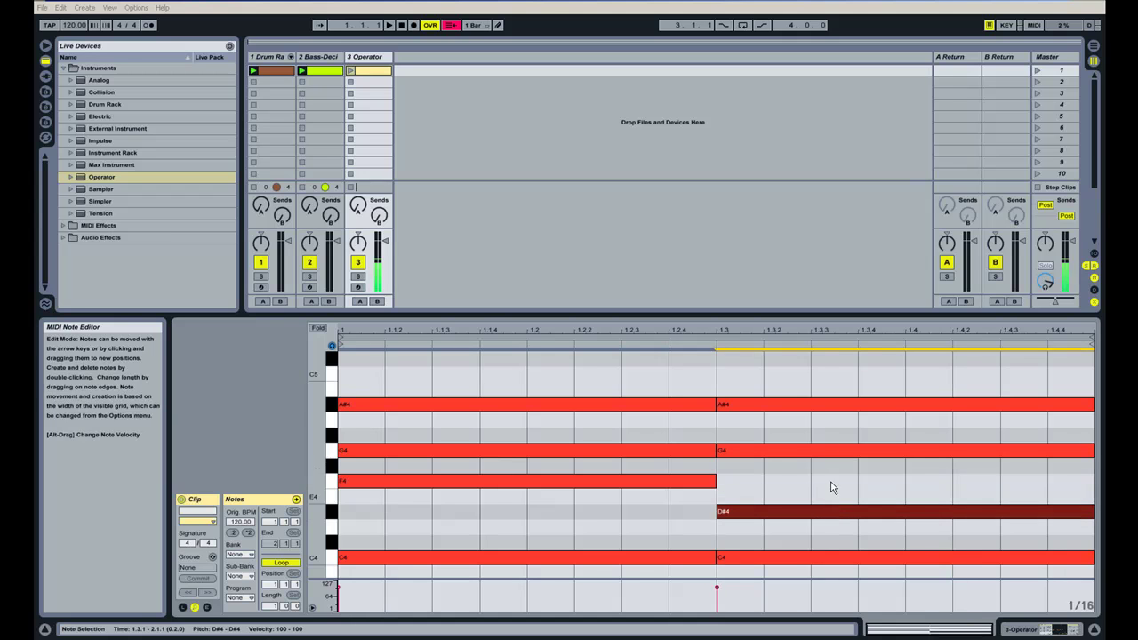
pyautogui.moveTo(809, 416); pyautogui.dragTo(812, 383)
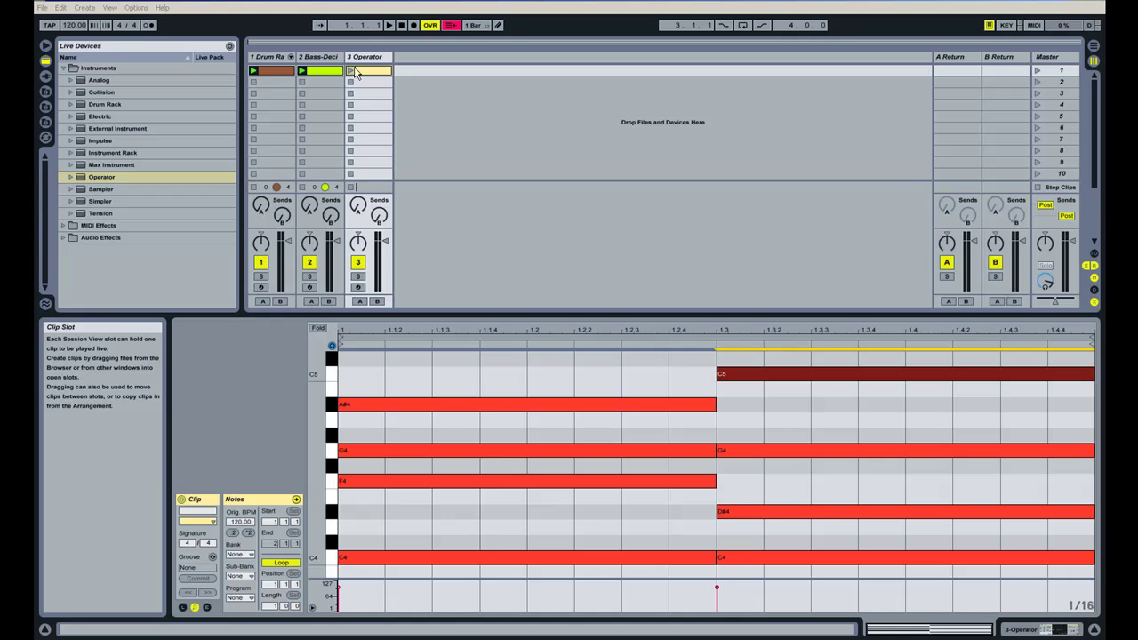
# Stop playback, then launch the Operator chord, Bass-Decider and Drum Rack clips together.
pyautogui.press('space')
pyautogui.click(350, 71)
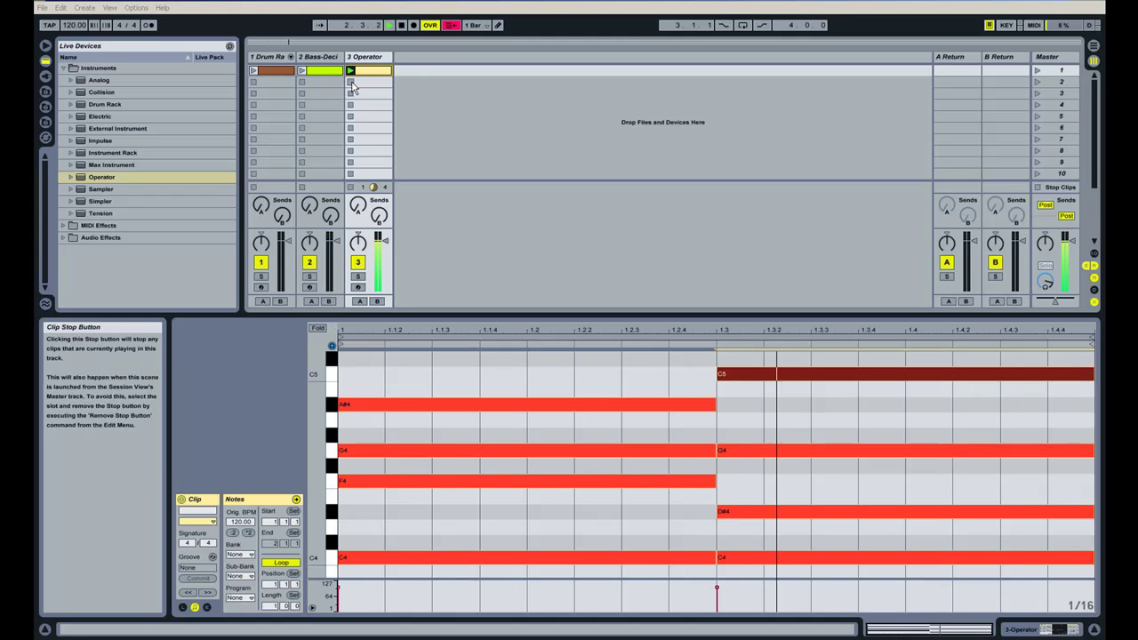
pyautogui.click(303, 72)
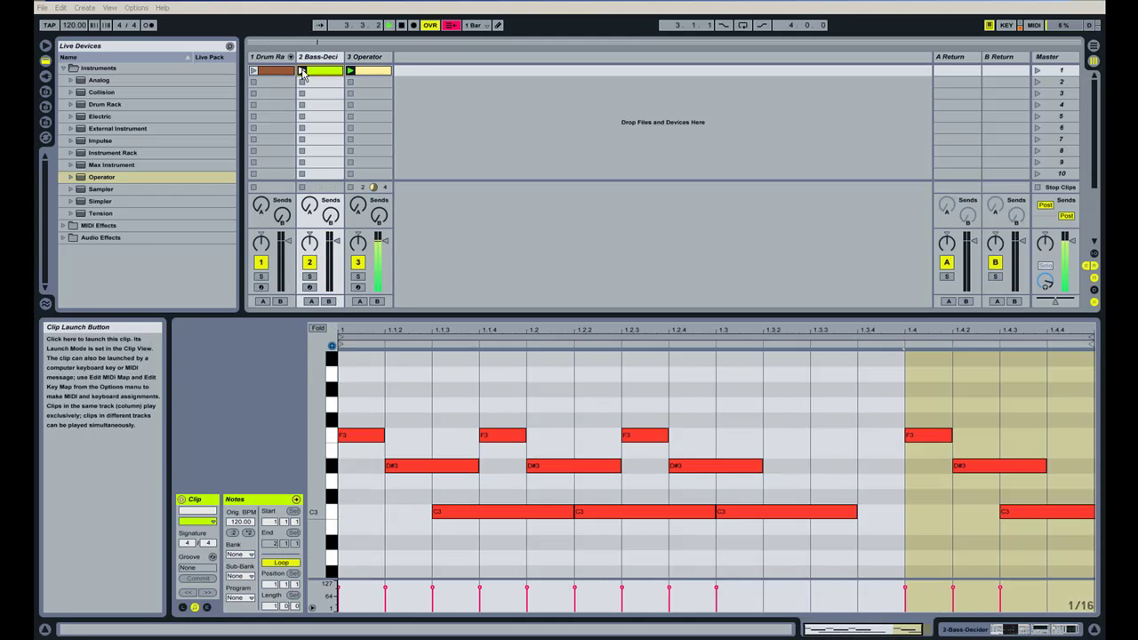
pyautogui.click(303, 72)
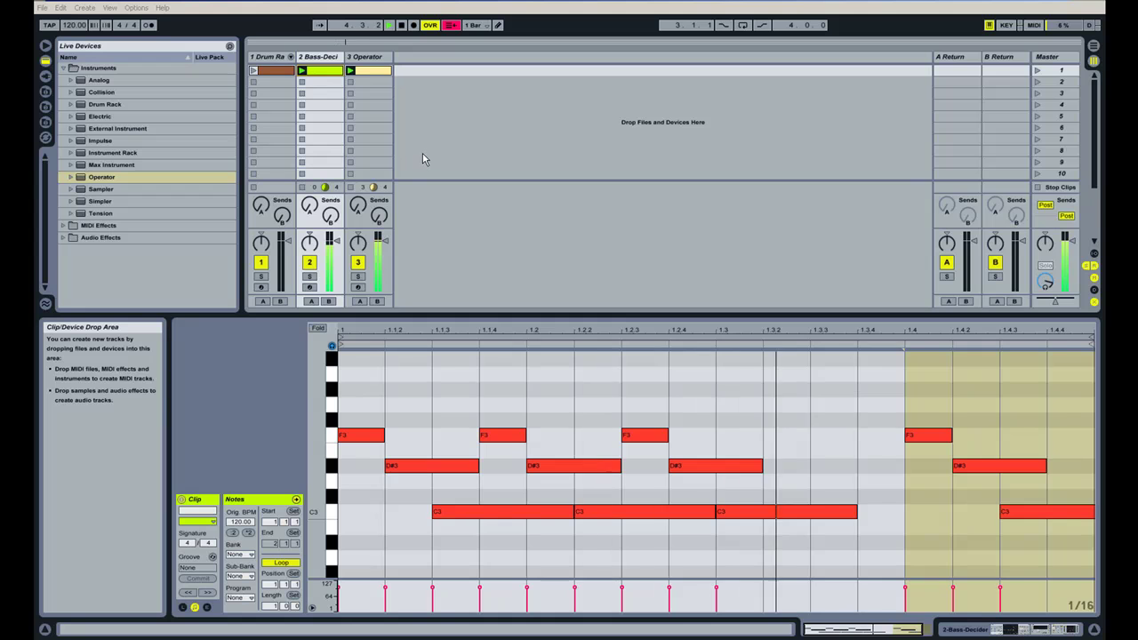
pyautogui.click(253, 70)
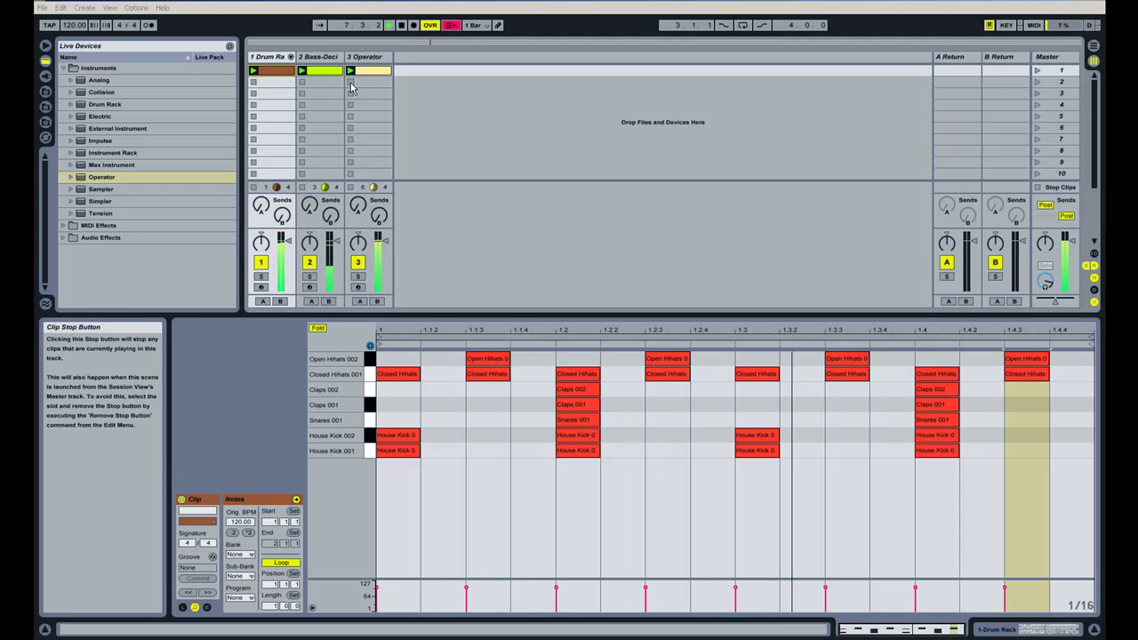
# Stop playback and the clips on the chord, bass and drum tracks.
pyautogui.click(402, 26)
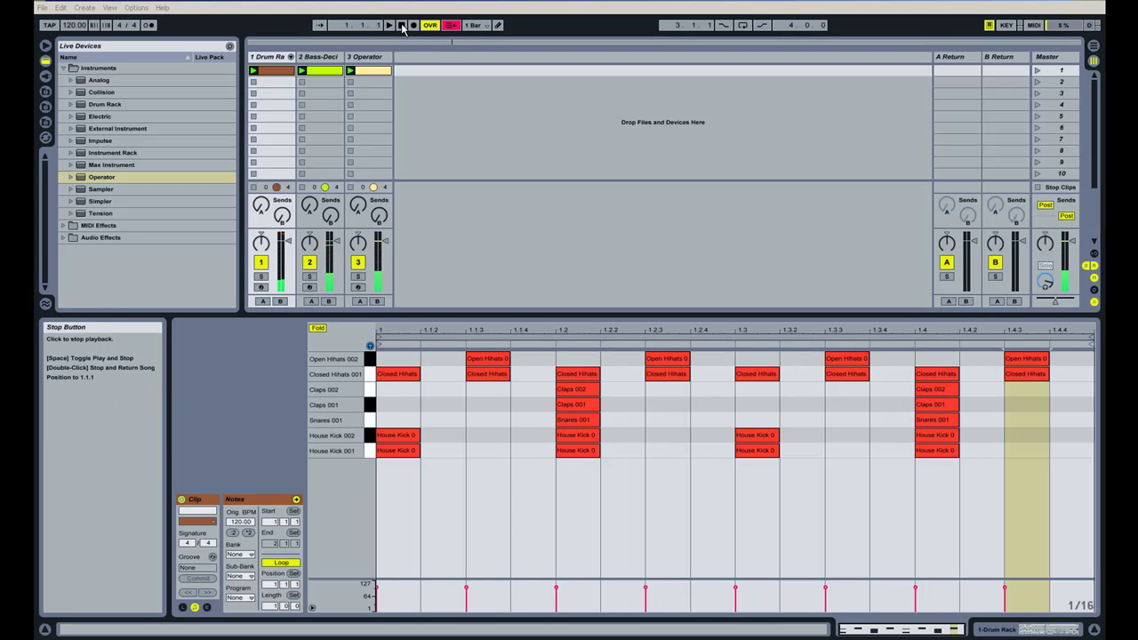
pyautogui.click(349, 93)
pyautogui.click(302, 81)
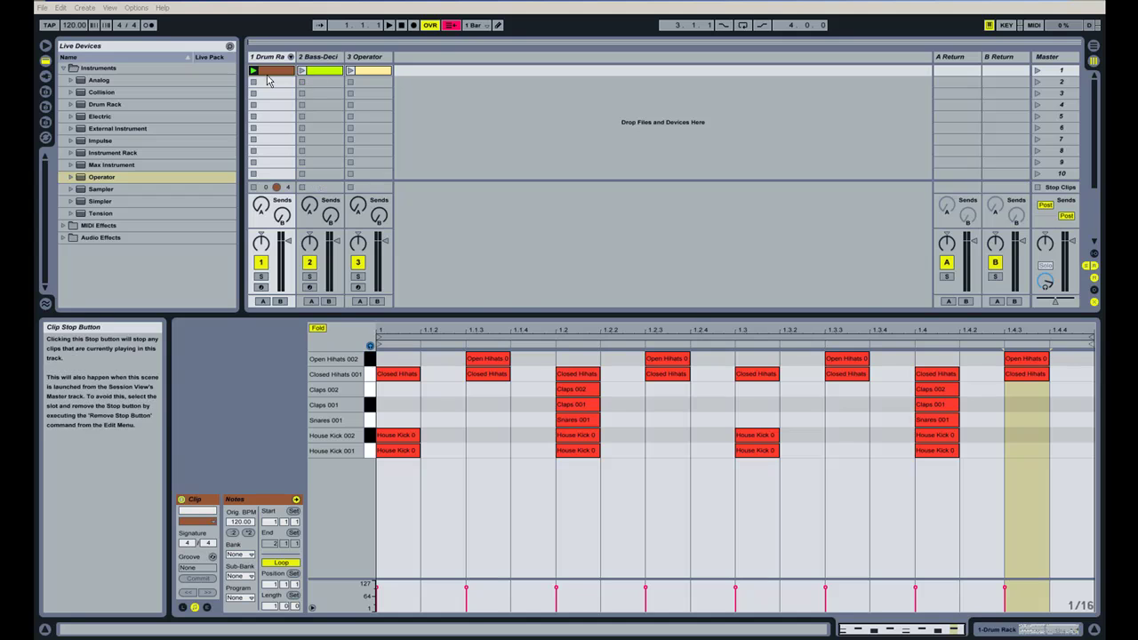
pyautogui.click(255, 82)
pyautogui.click(363, 70)
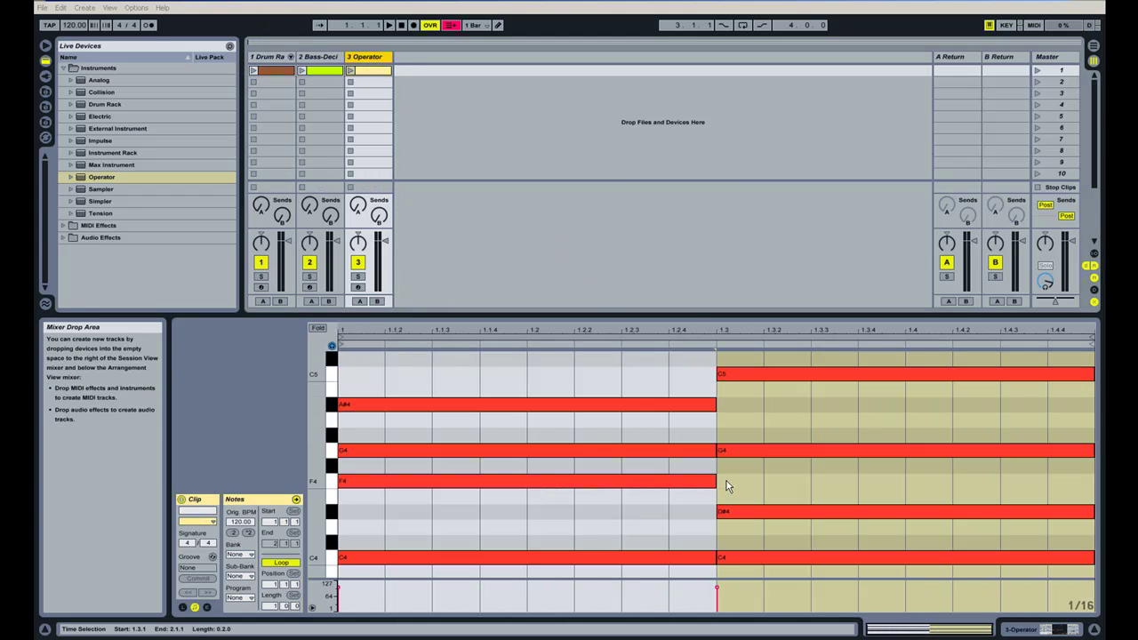
# Swap the chord track's Operator to Rhythmic-Fast Food Lead(Split) and launch Scene 1.
pyautogui.click(1045, 629)
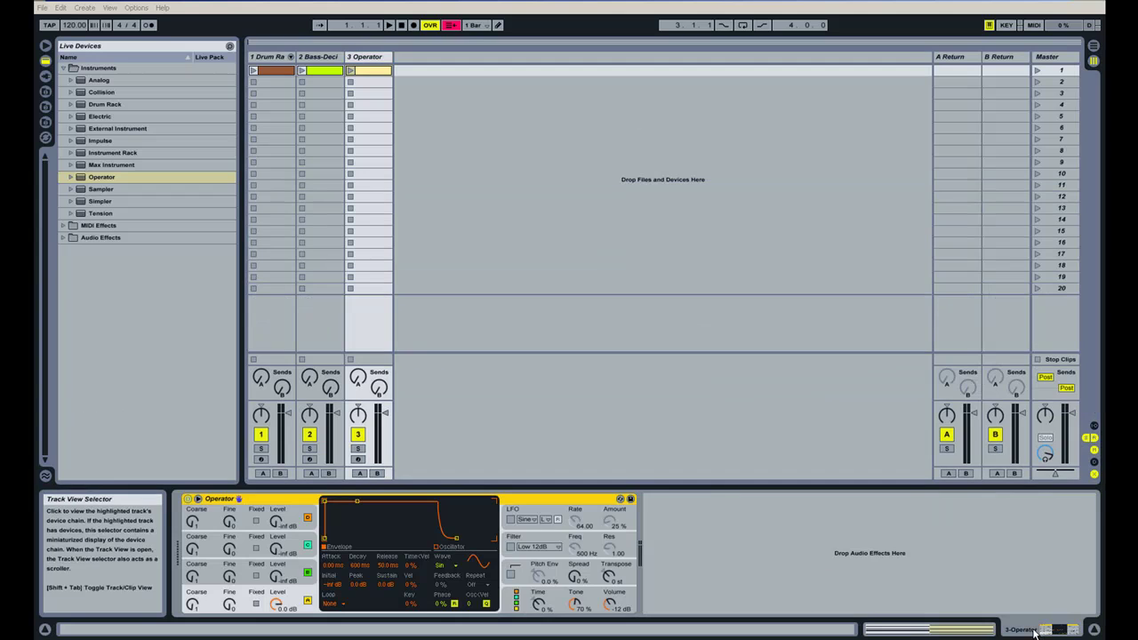
pyautogui.click(620, 501)
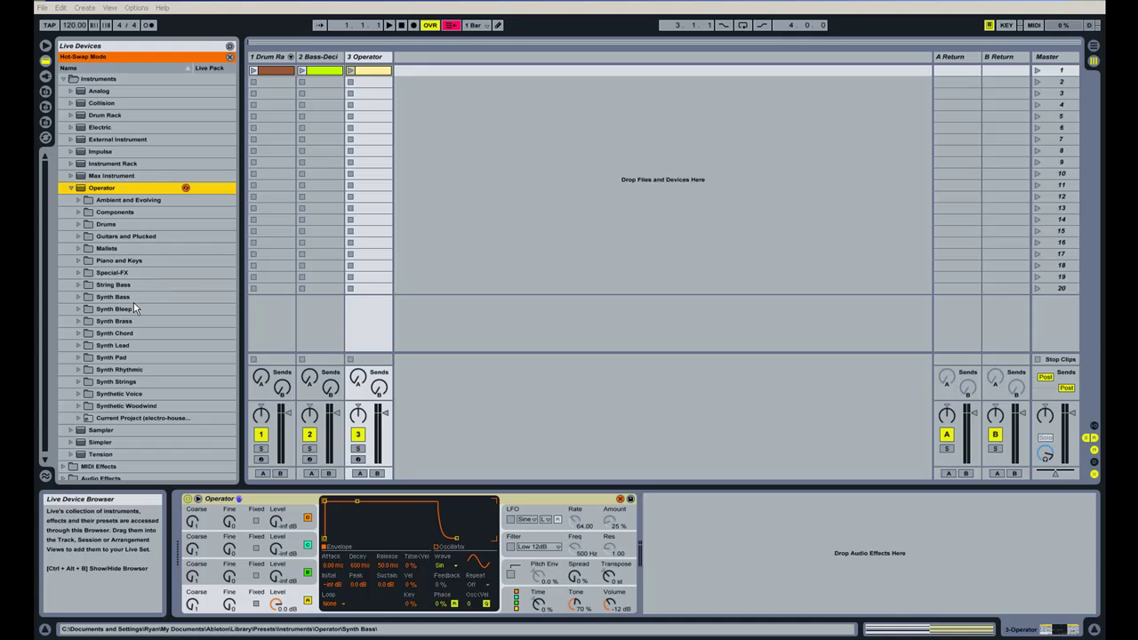
pyautogui.click(74, 374)
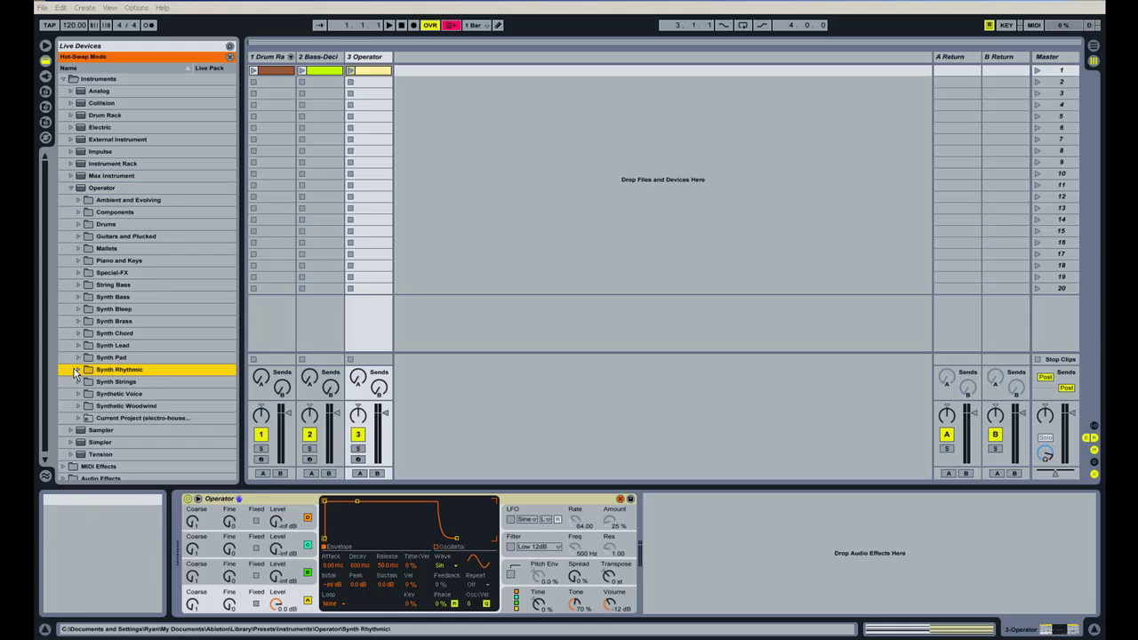
pyautogui.click(77, 369)
pyautogui.scroll(-2, 220, 404)
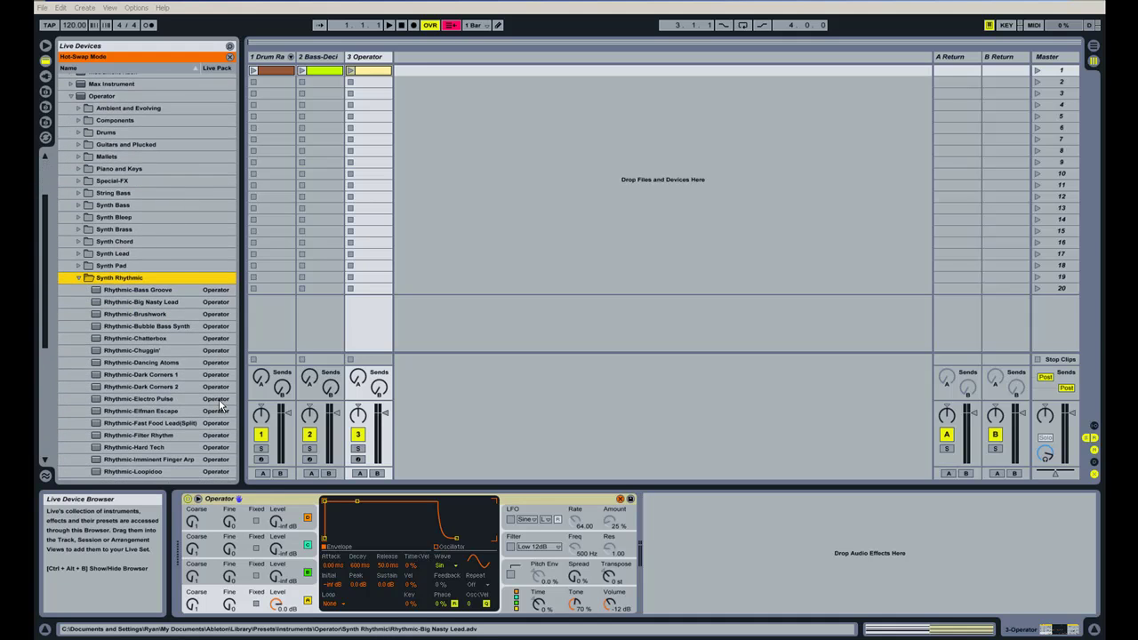
pyautogui.click(205, 416)
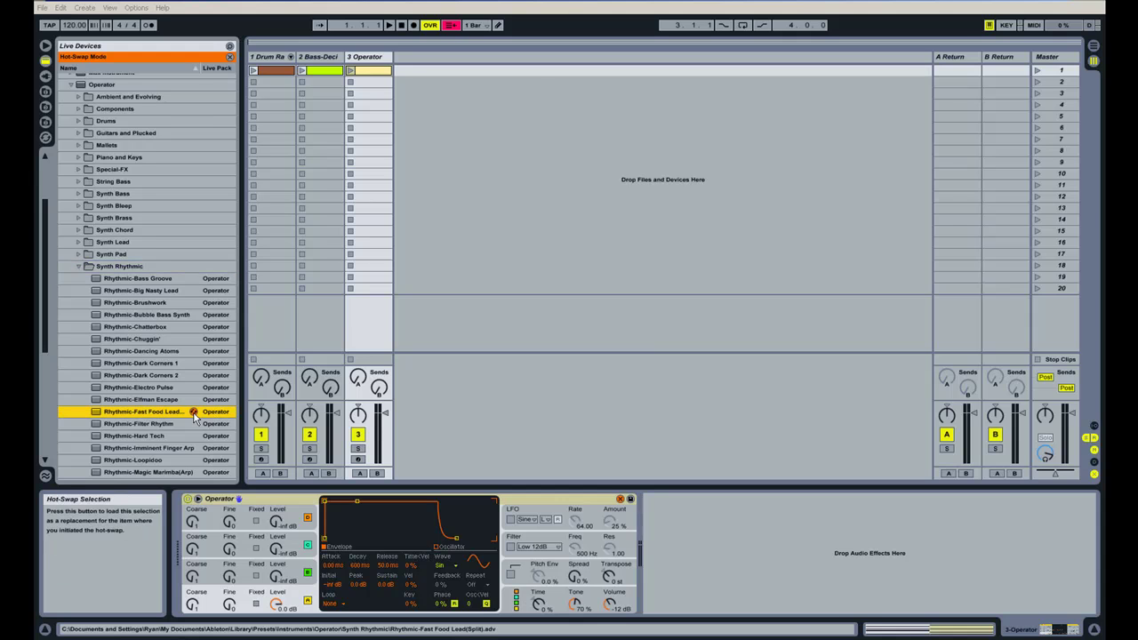
pyautogui.click(194, 416)
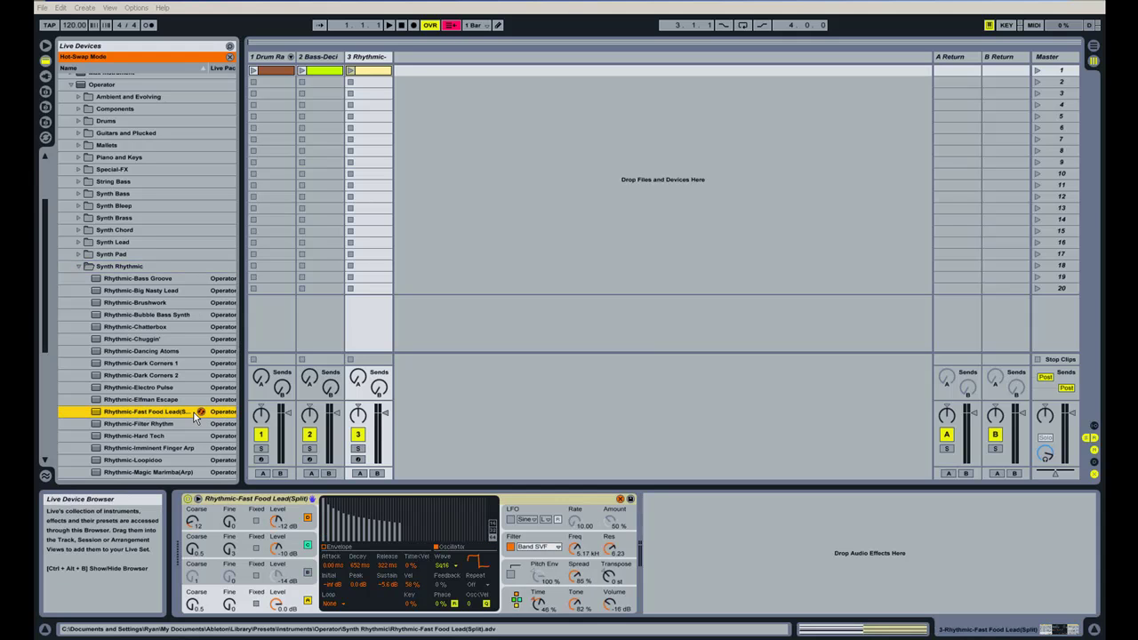
pyautogui.click(351, 71)
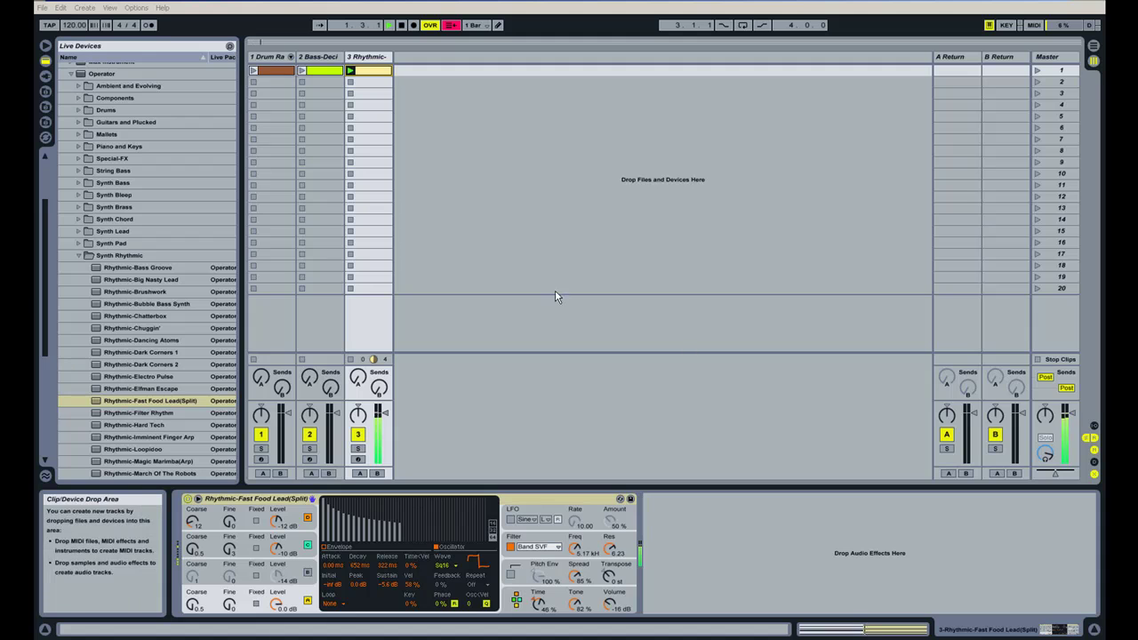
pyautogui.click(1036, 71)
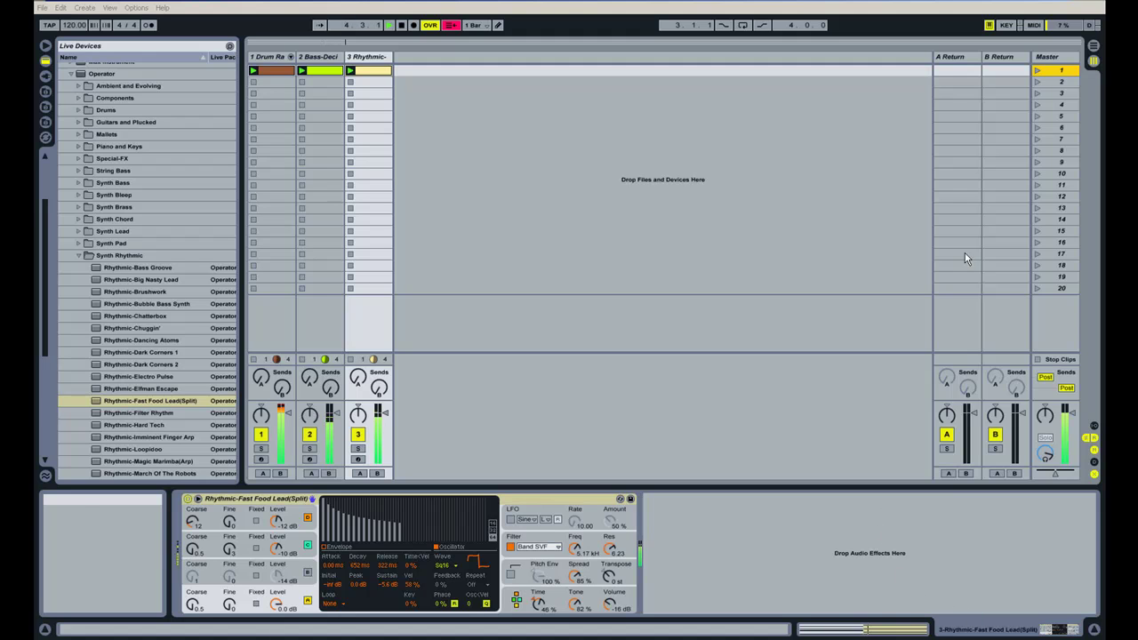
# Stop playback and drag a Compressor from the audio effects onto the lead track.
pyautogui.doubleClick(401, 26)
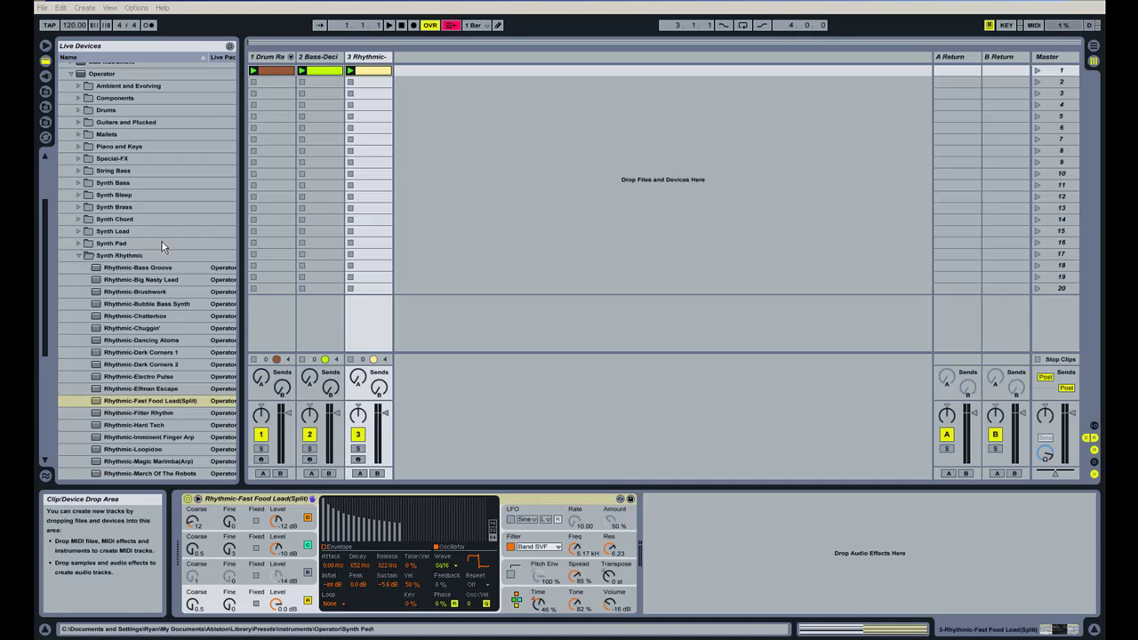
pyautogui.click(96, 255)
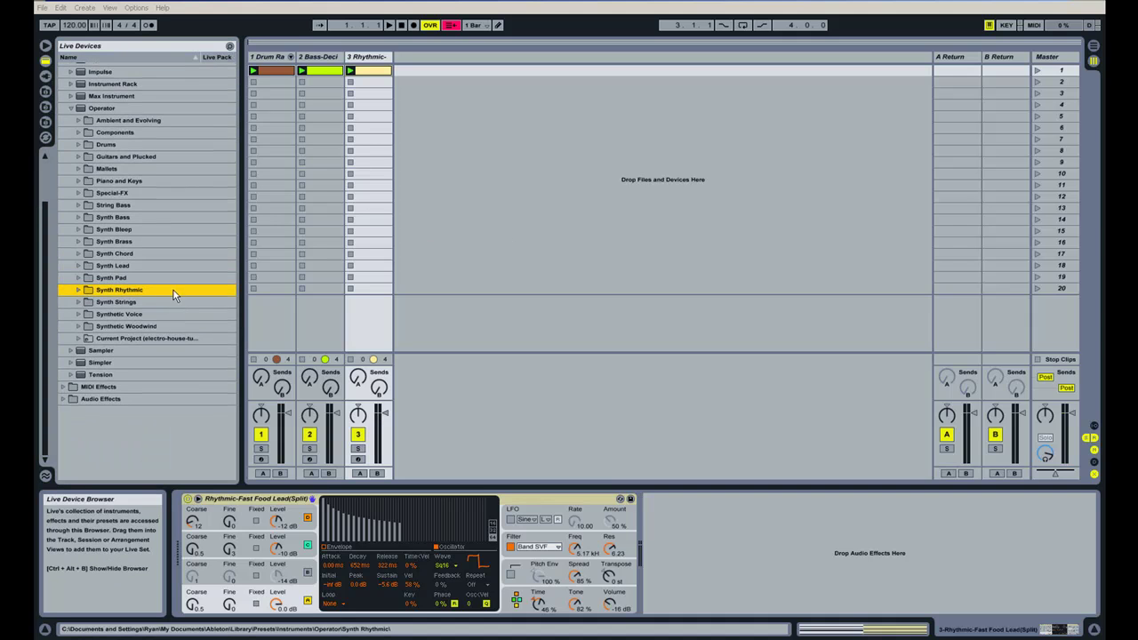
pyautogui.scroll(3, 173, 294)
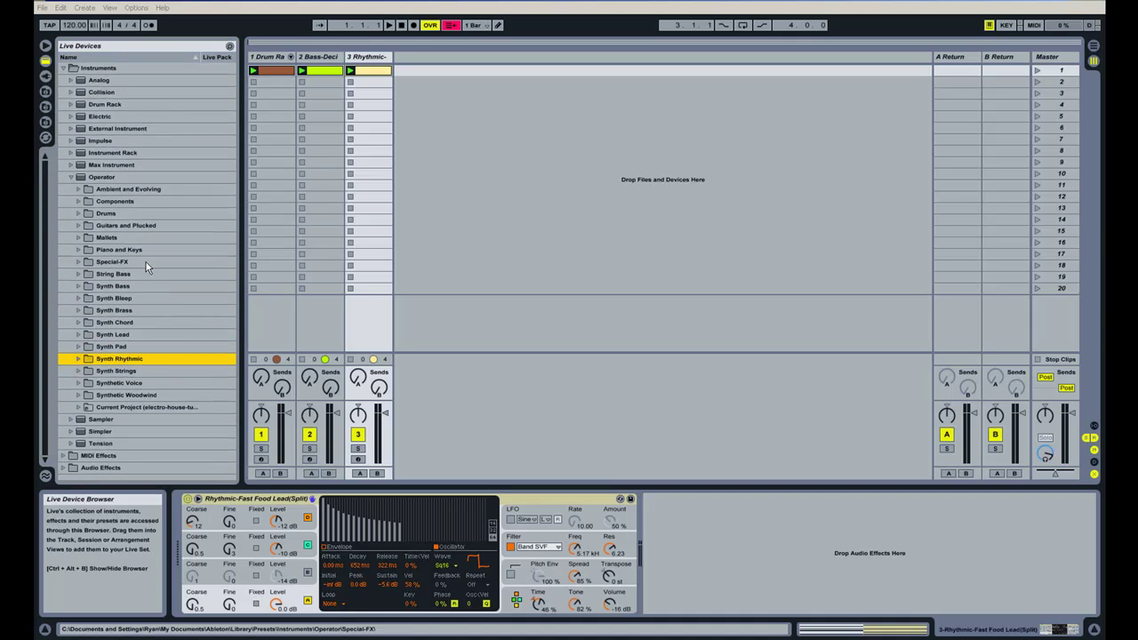
pyautogui.click(72, 177)
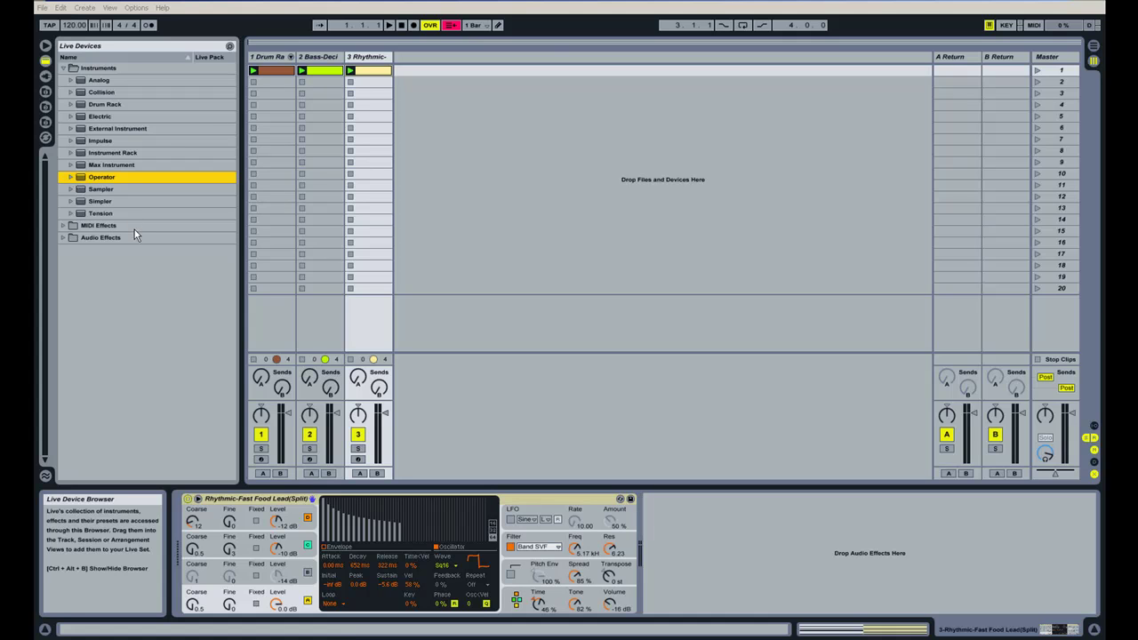
pyautogui.click(63, 238)
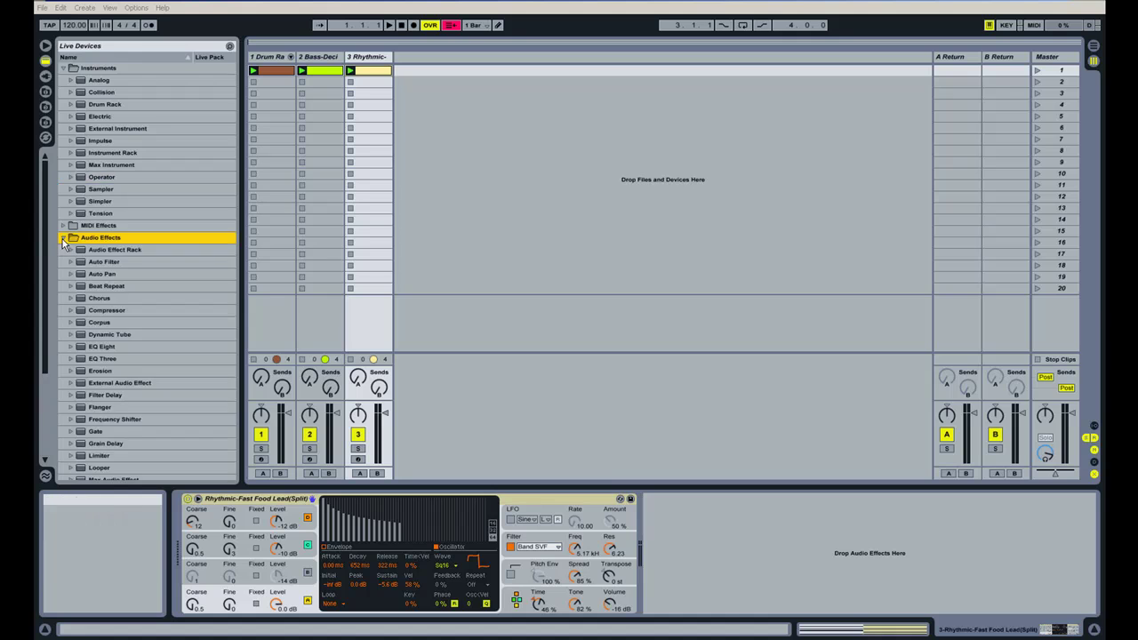
pyautogui.moveTo(110, 276); pyautogui.dragTo(375, 62)
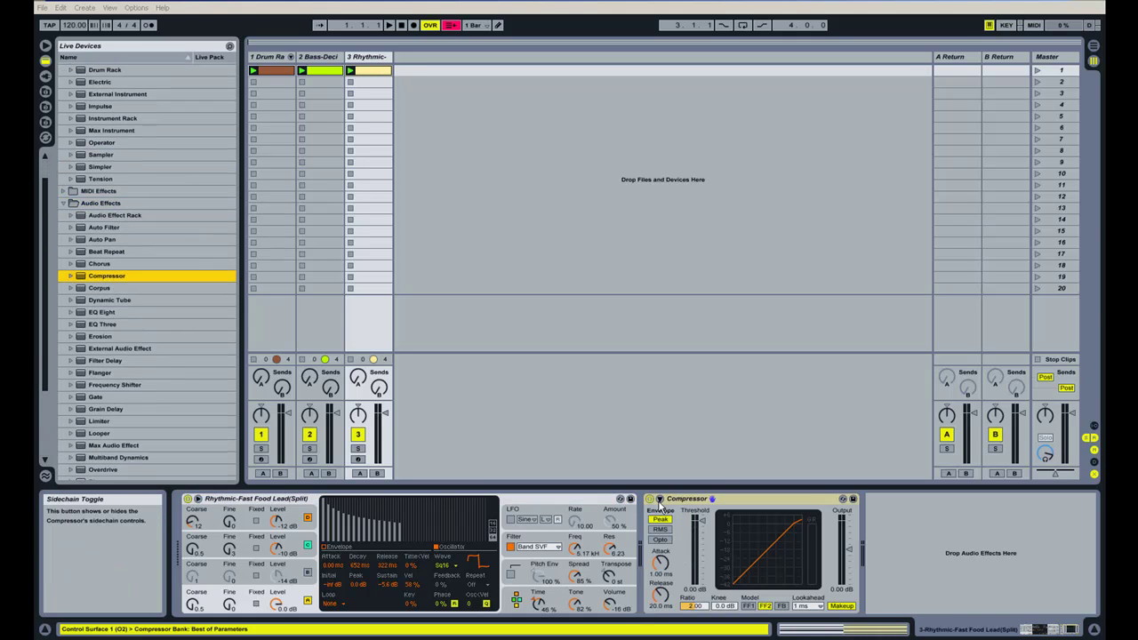
# Enable the Compressor's sidechain from 1-Drum Rack, tapping House Kick 001 at Pre FX.
pyautogui.click(659, 500)
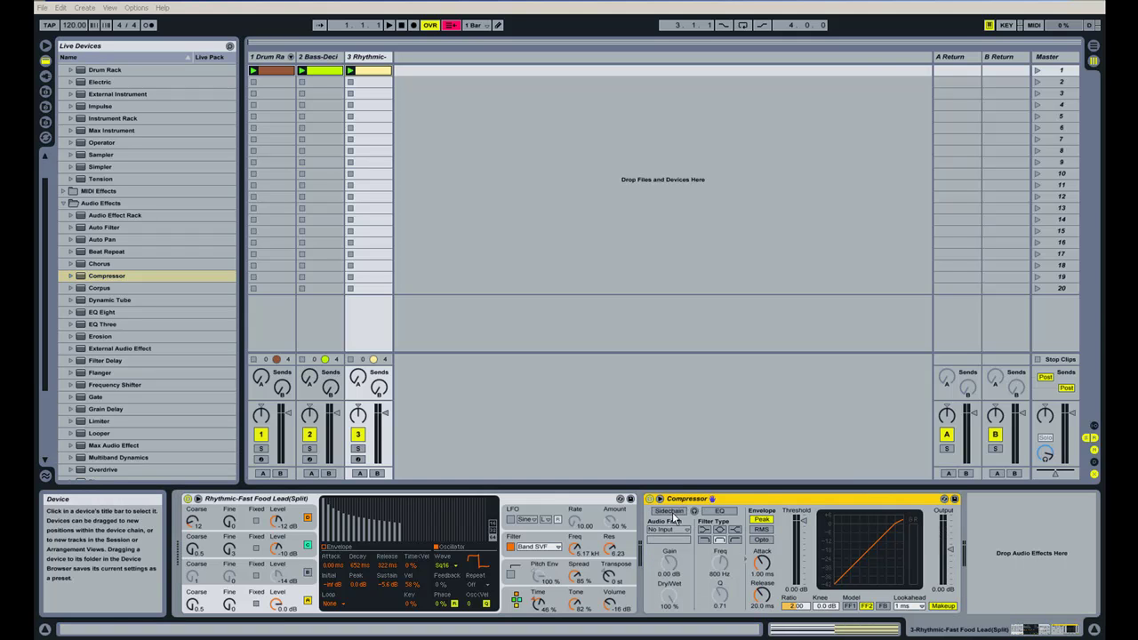
pyautogui.click(671, 512)
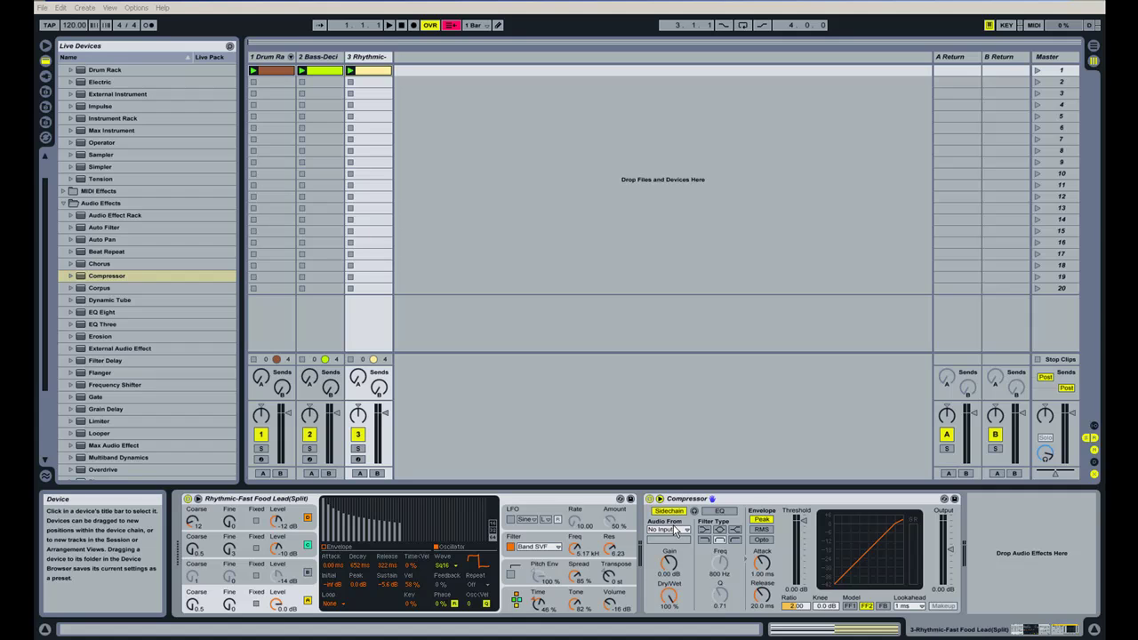
pyautogui.click(669, 530)
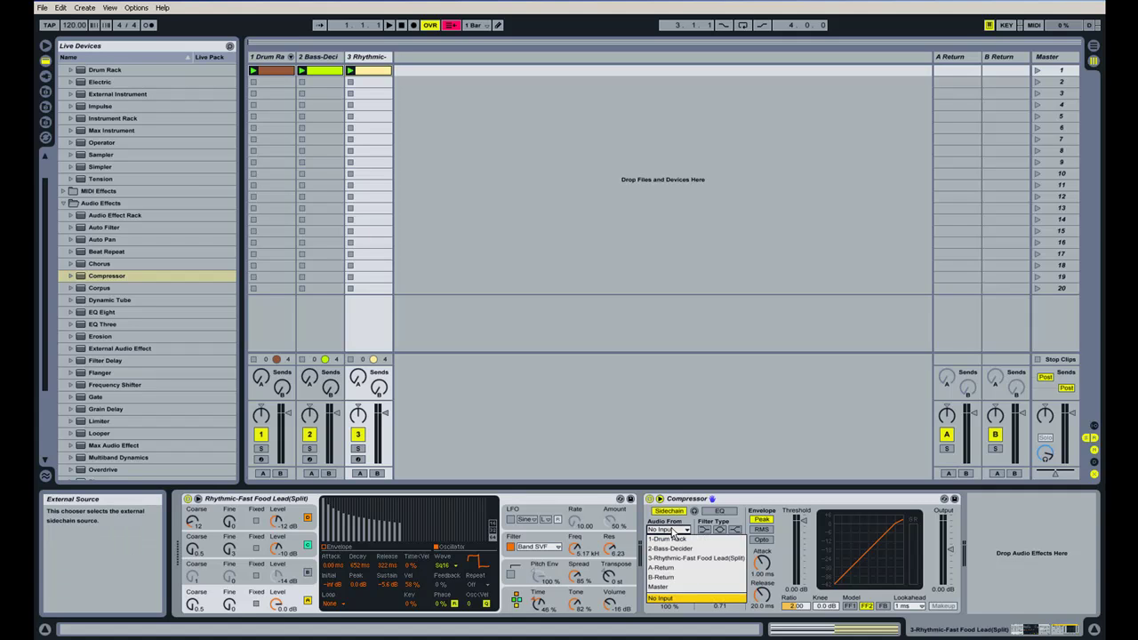
pyautogui.click(671, 538)
pyautogui.click(671, 539)
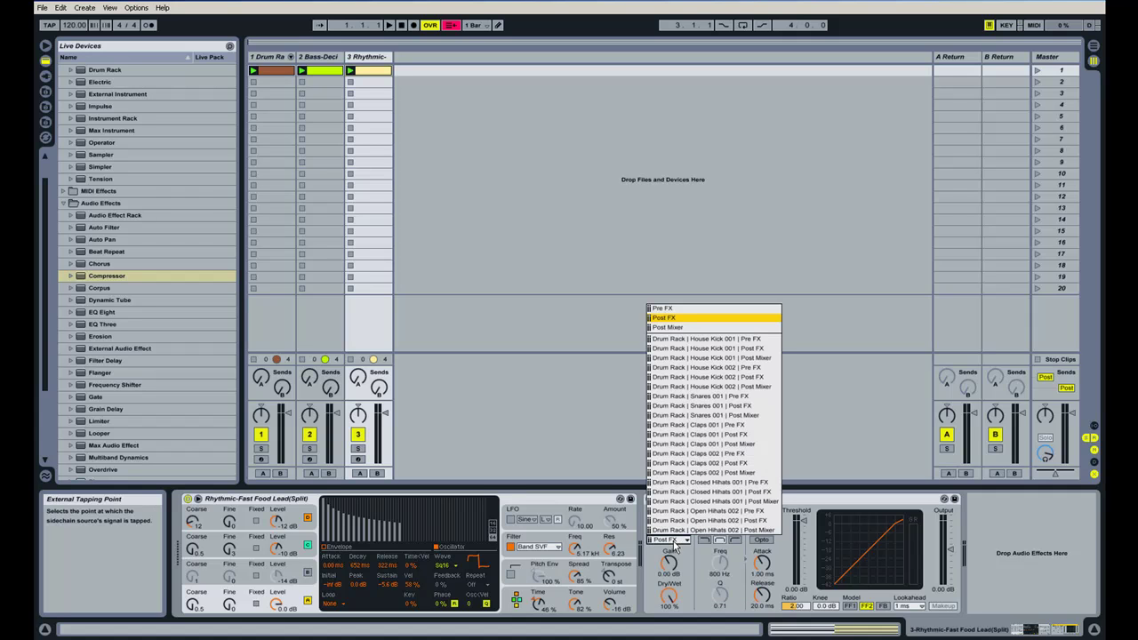
pyautogui.click(757, 342)
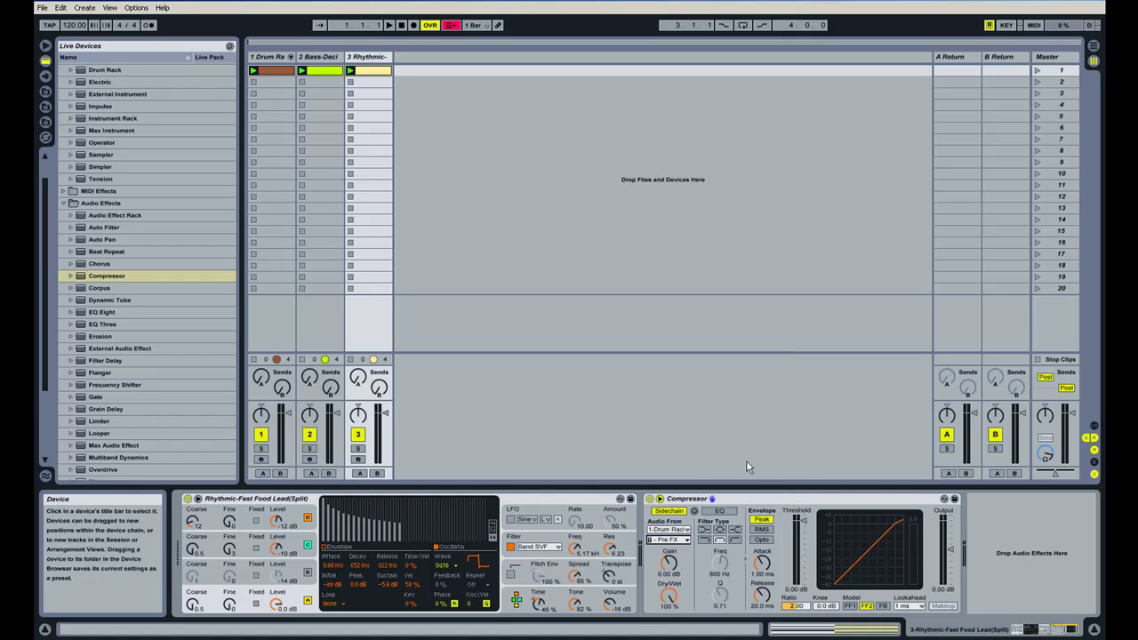
# Play scene 1 while setting the lead compressor to a 4.92 ratio and -31.3 dB threshold, then replay.
pyautogui.click(1037, 71)
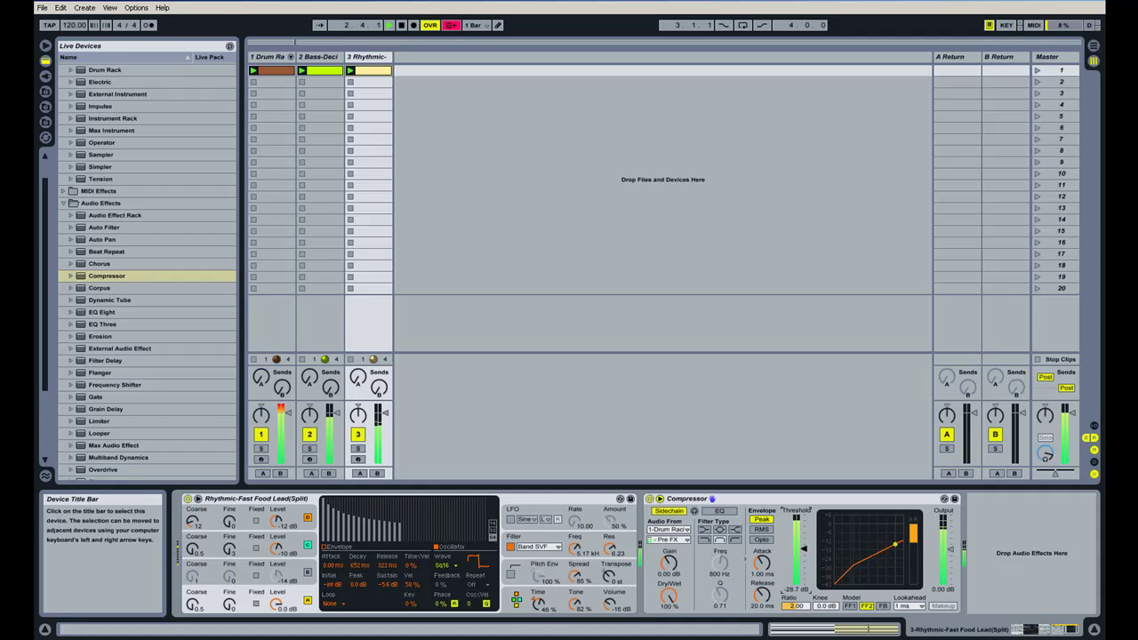
pyautogui.moveTo(793, 606); pyautogui.dragTo(793, 579)
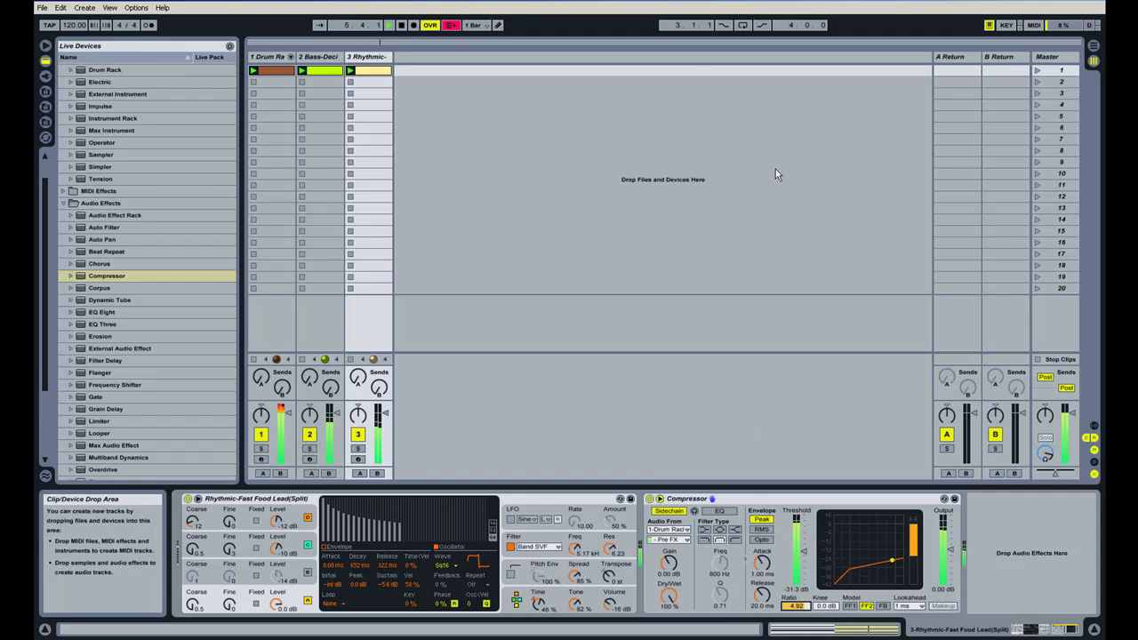
pyautogui.click(402, 25)
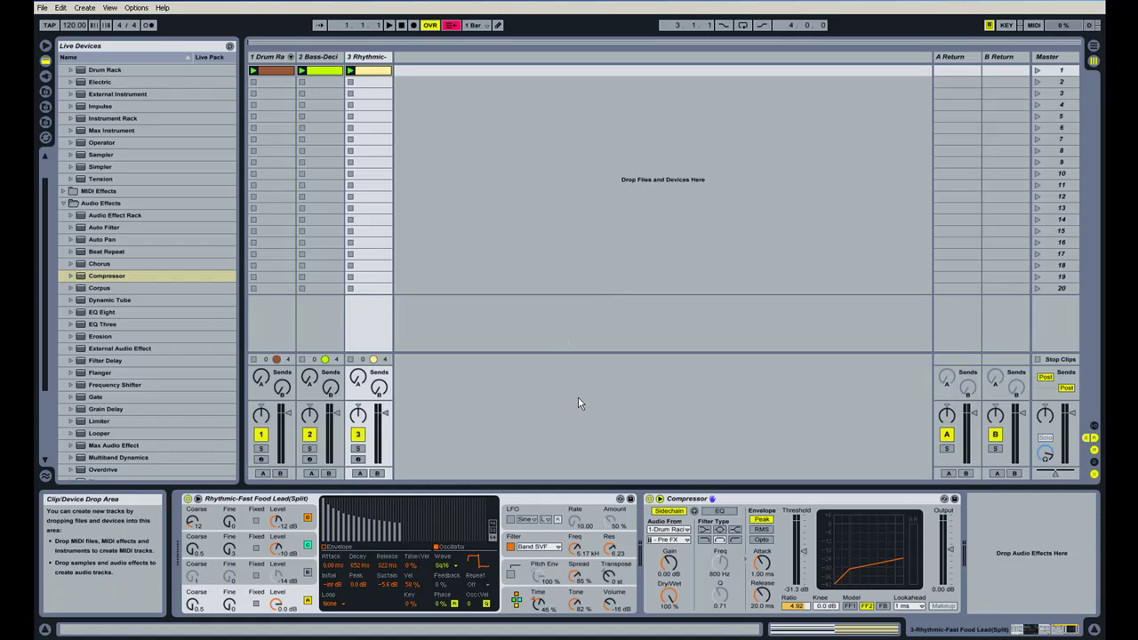
pyautogui.click(1038, 71)
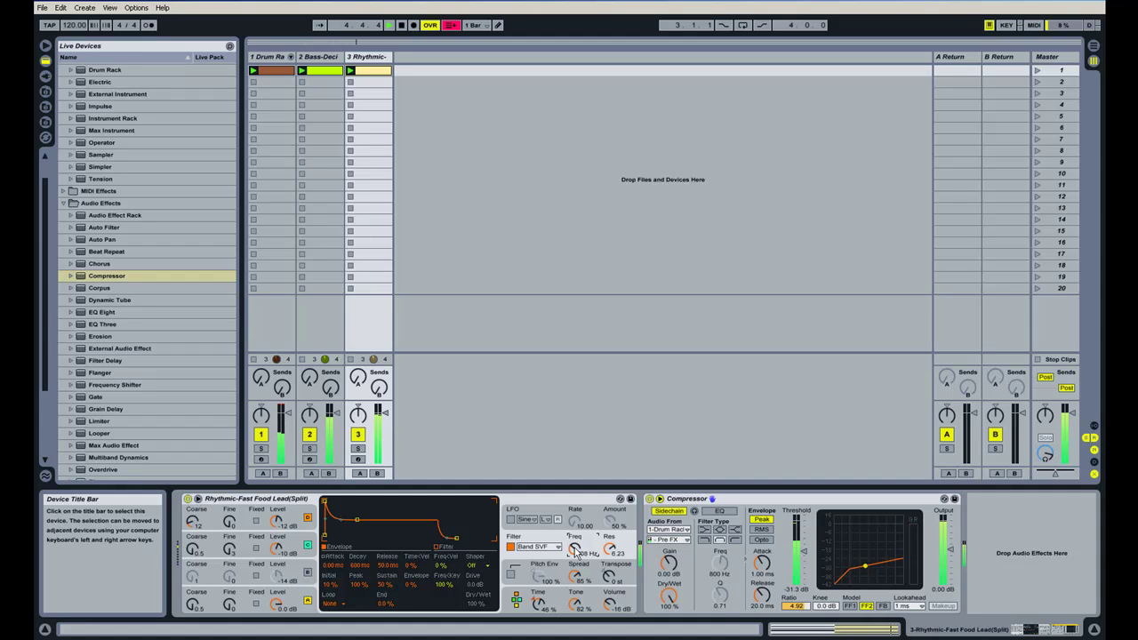
pyautogui.click(401, 25)
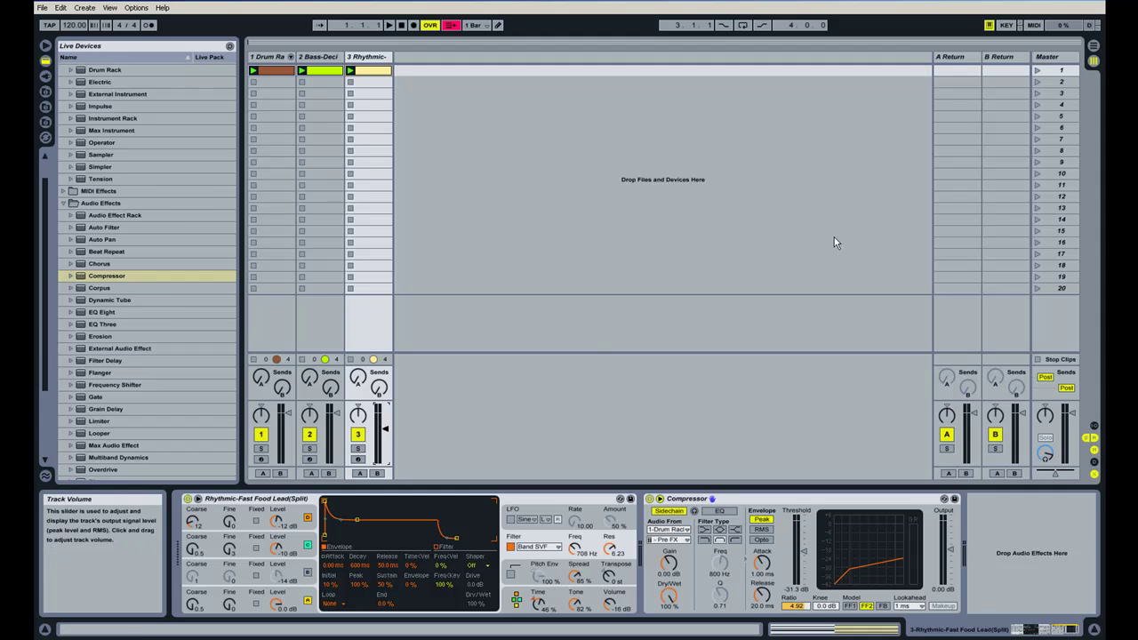
pyautogui.click(1037, 73)
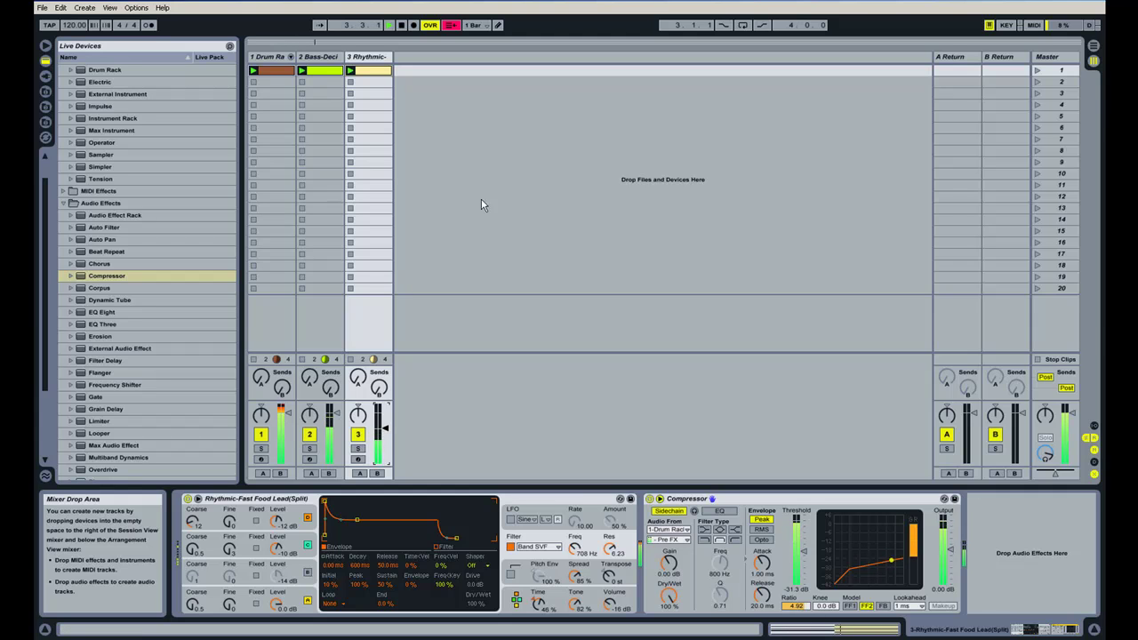
pyautogui.click(401, 24)
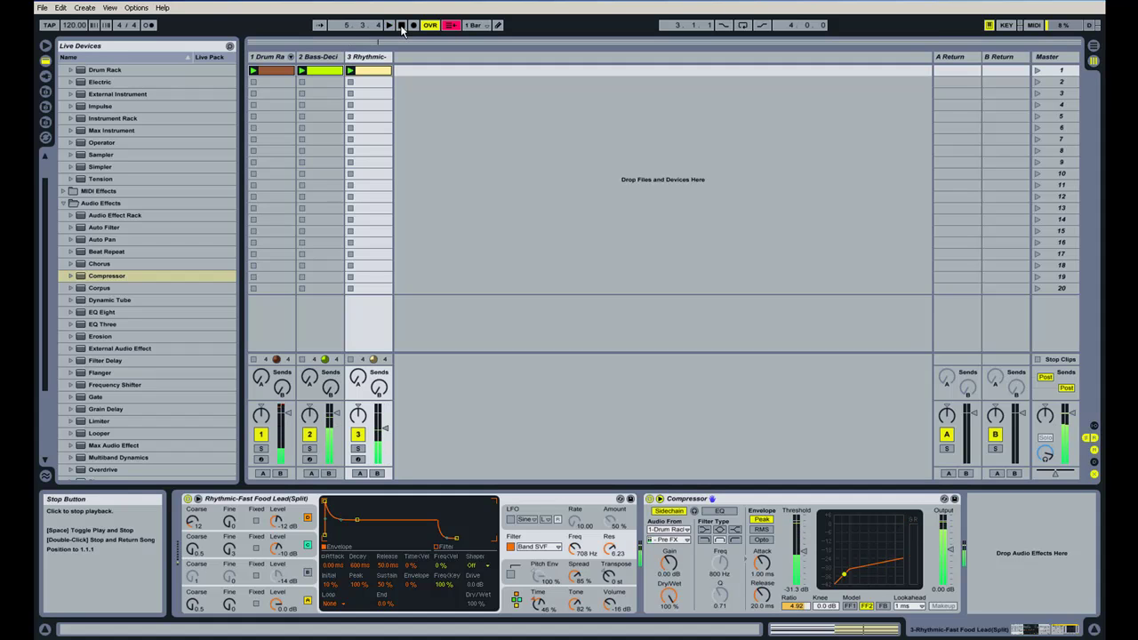
# Add a Compressor from the audio effects to the Bass-Decider track.
pyautogui.click(318, 58)
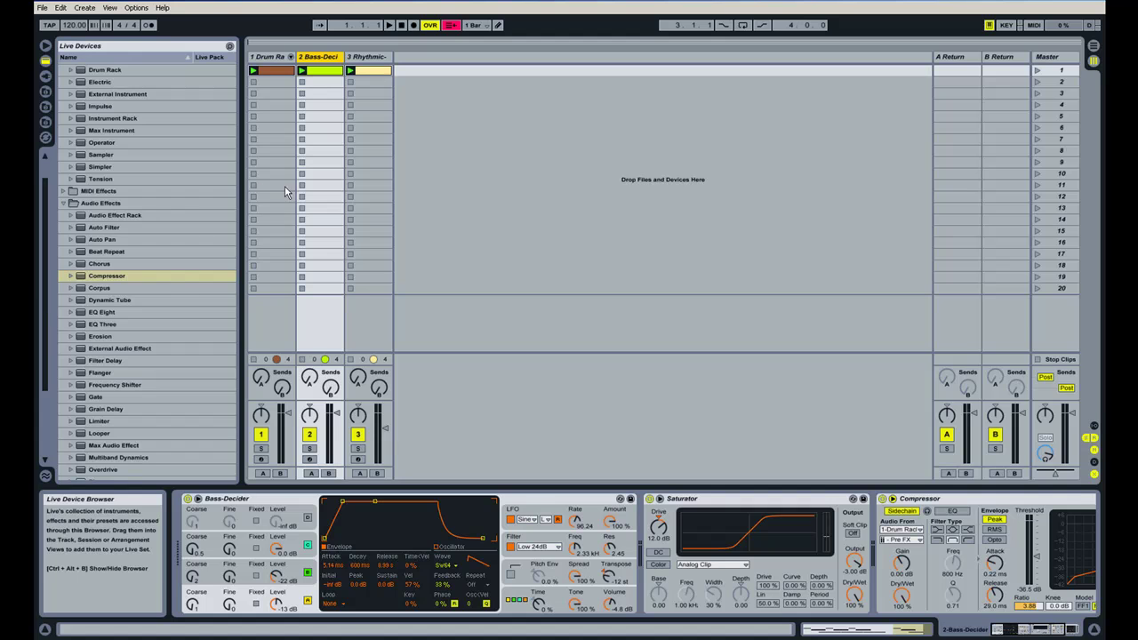
pyautogui.click(117, 278)
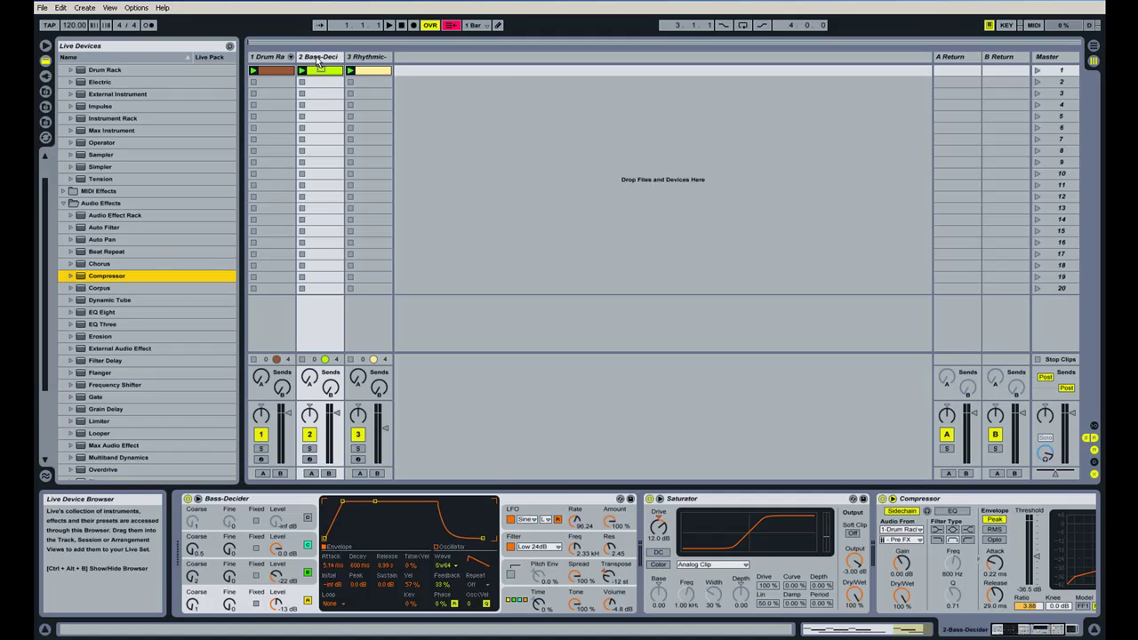
pyautogui.press('Return')
# Play scene 1 and set the new Compressor to a -18.8 dB threshold and 4.27 ratio.
pyautogui.click(1047, 71)
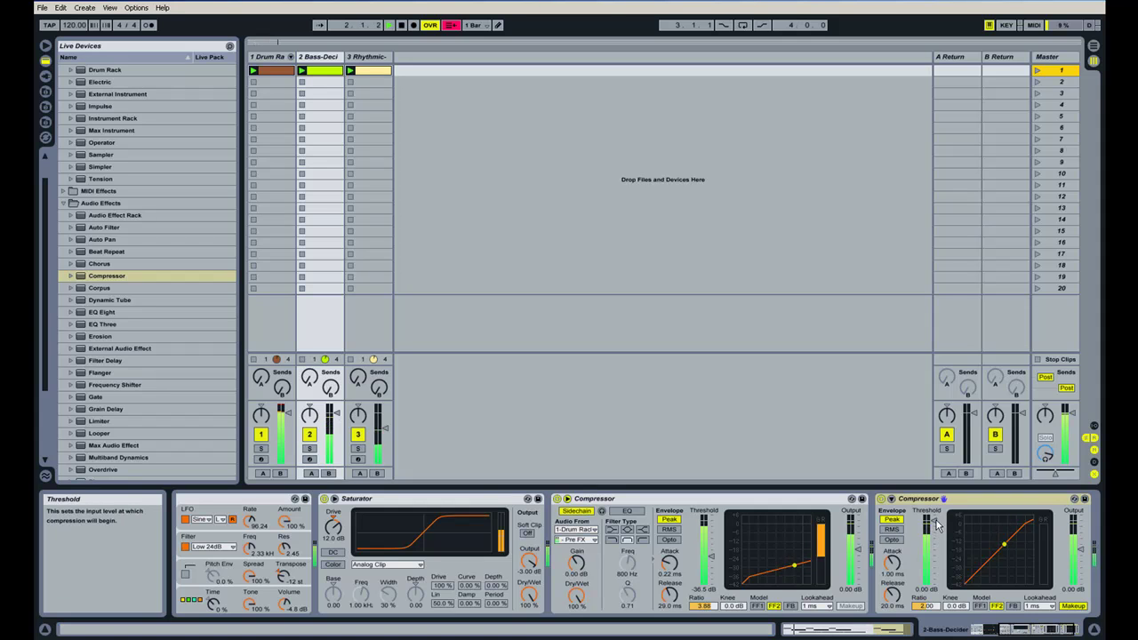
pyautogui.moveTo(927, 518); pyautogui.dragTo(927, 539)
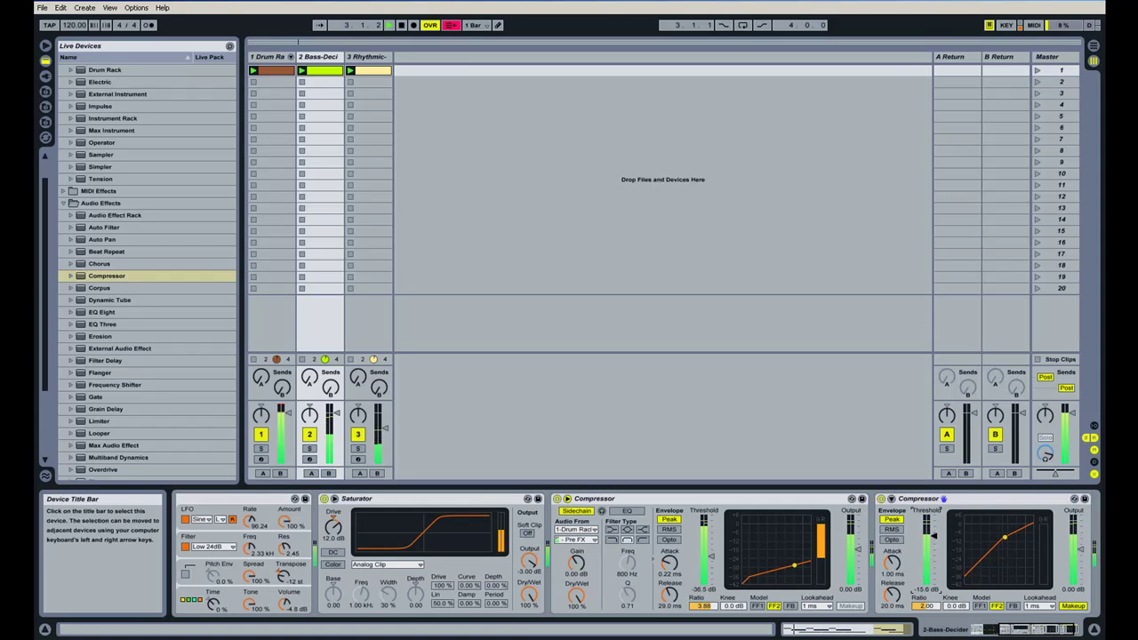
pyautogui.moveTo(926, 606); pyautogui.dragTo(925, 595)
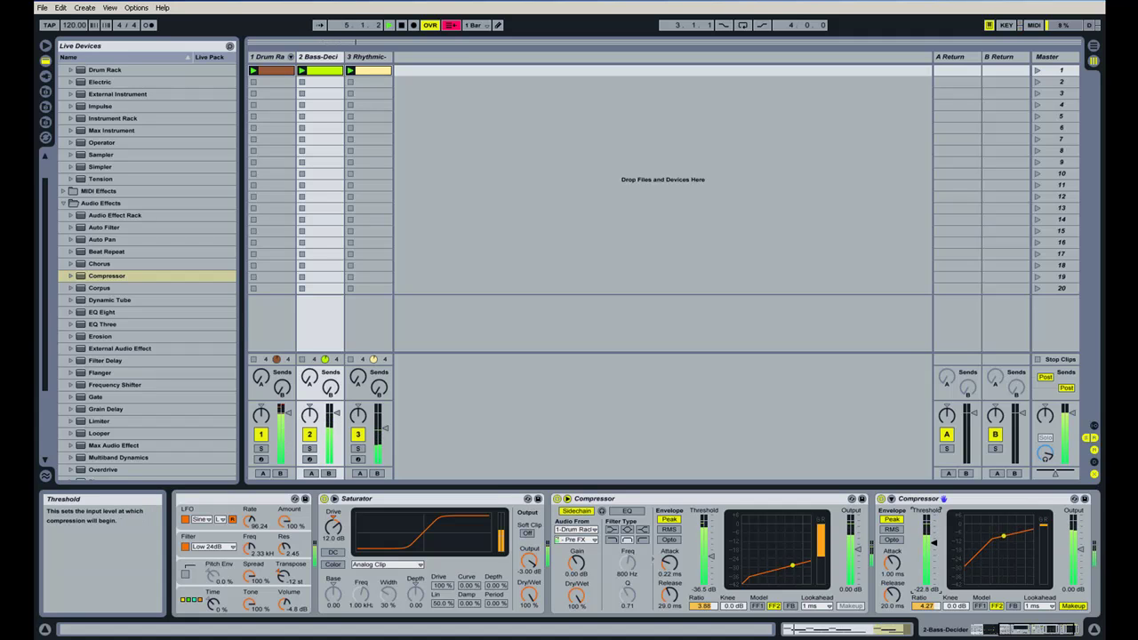
pyautogui.click(401, 24)
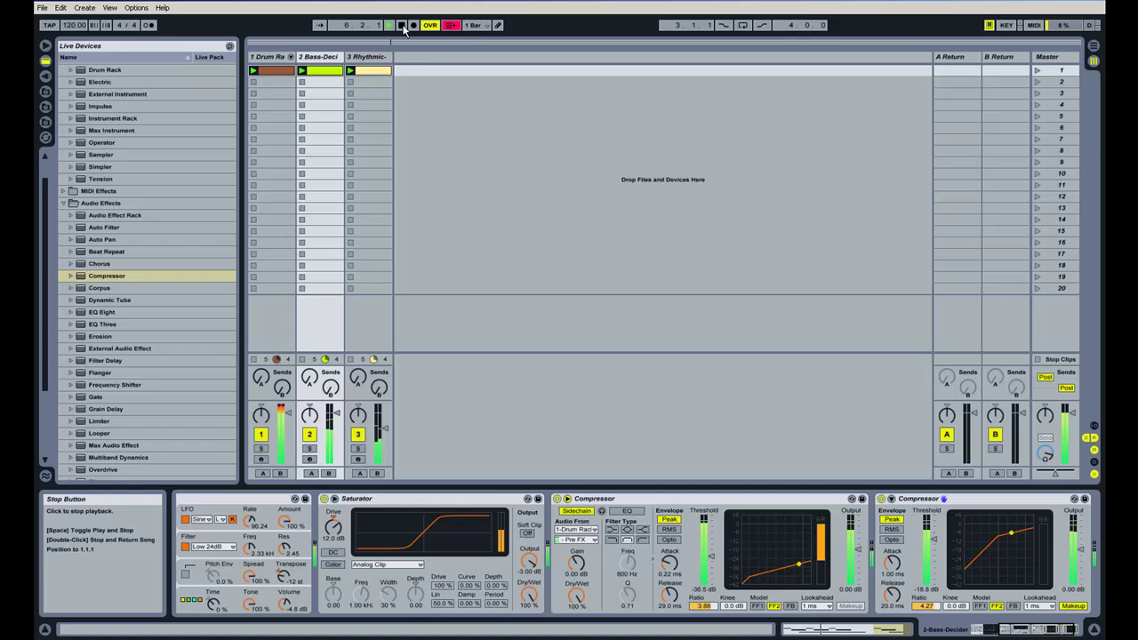
# Delete Bass-Decider's second Compressor and set the sidechain Compressor's threshold to -25.4 dB while auditioning scene 1.
pyautogui.click(972, 500)
pyautogui.press('Delete')
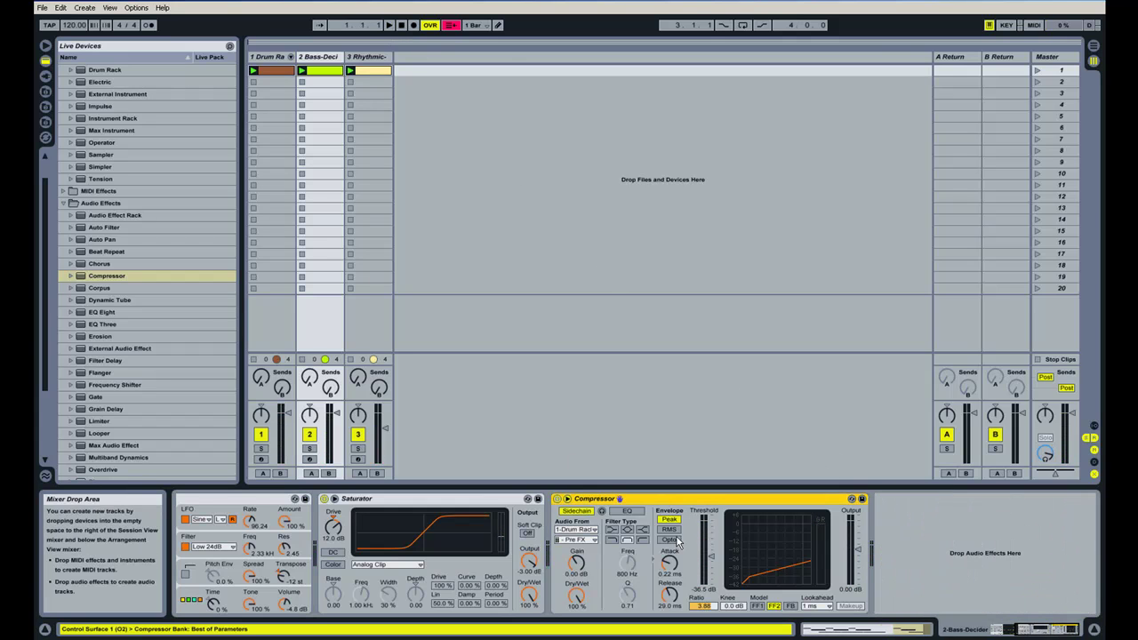
pyautogui.moveTo(710, 552); pyautogui.dragTo(710, 540)
pyautogui.click(1037, 70)
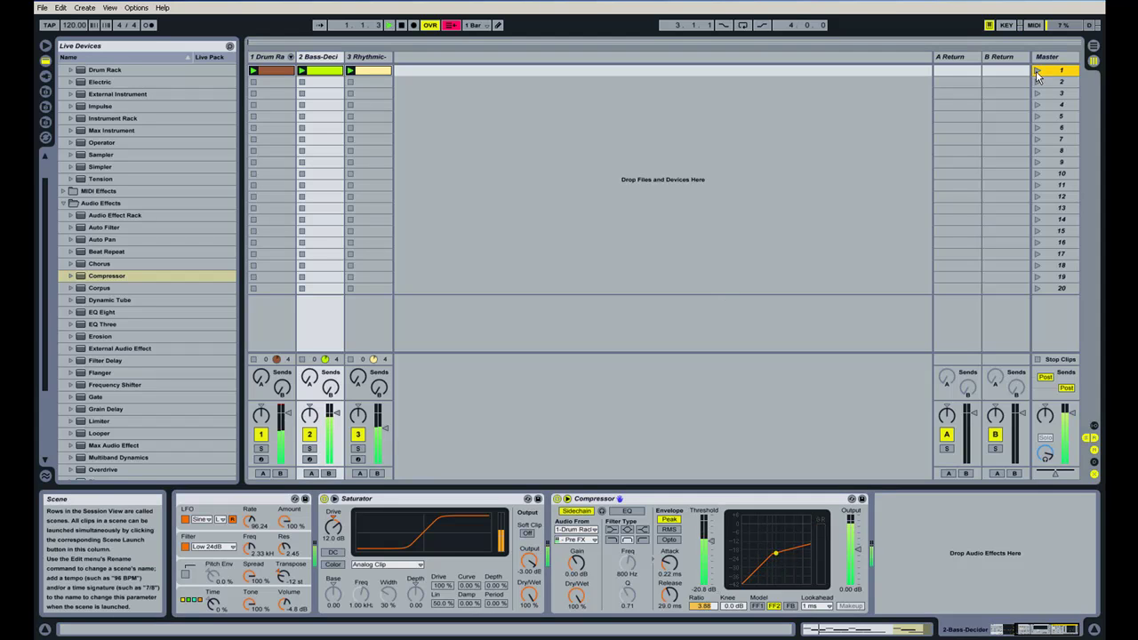
pyautogui.moveTo(711, 539); pyautogui.dragTo(710, 544)
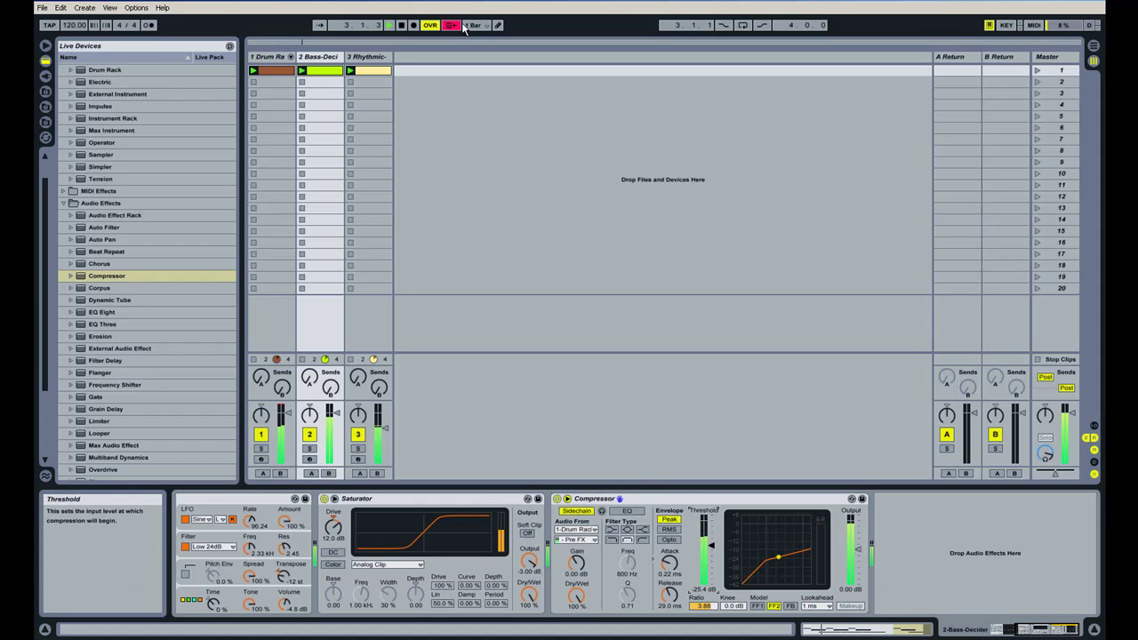
pyautogui.click(401, 25)
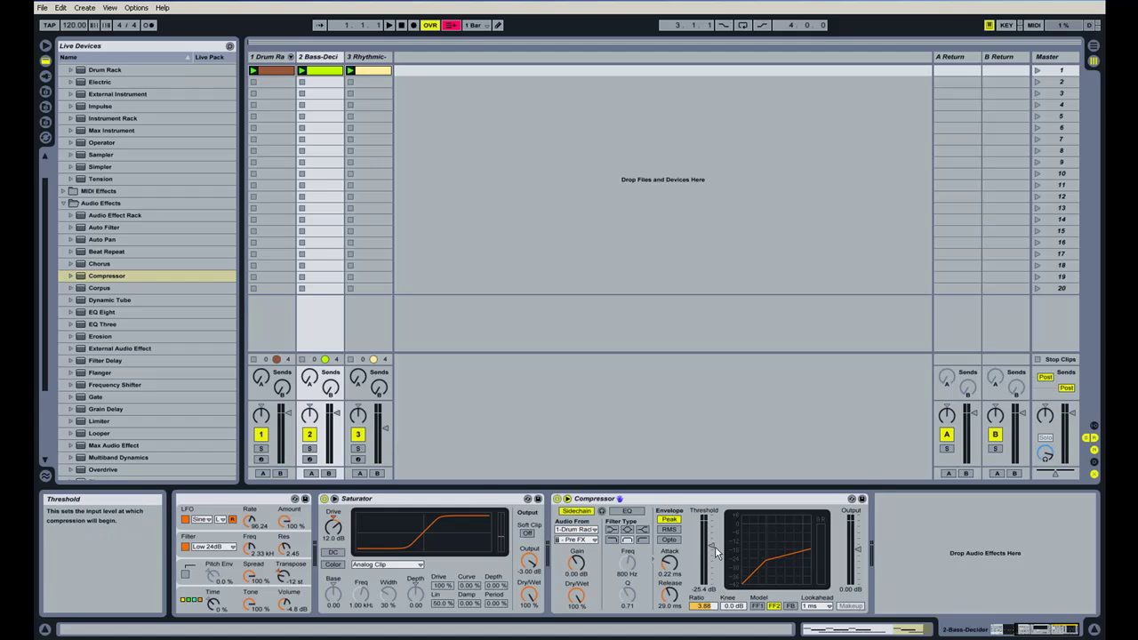
pyautogui.moveTo(712, 546); pyautogui.dragTo(712, 545)
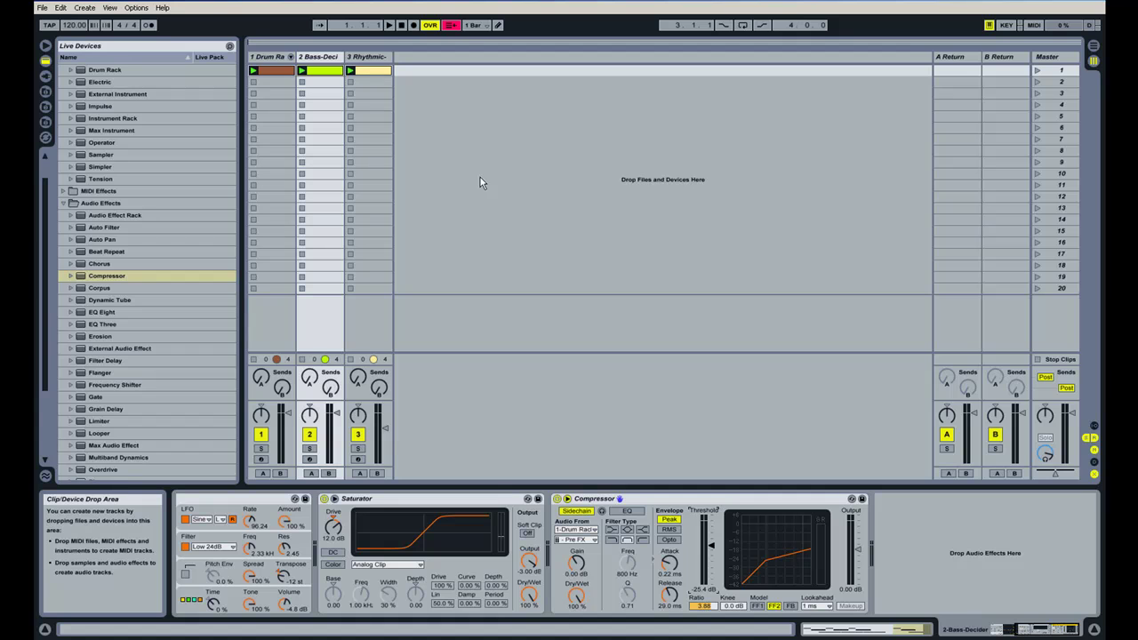
pyautogui.click(1021, 631)
pyautogui.click(1022, 633)
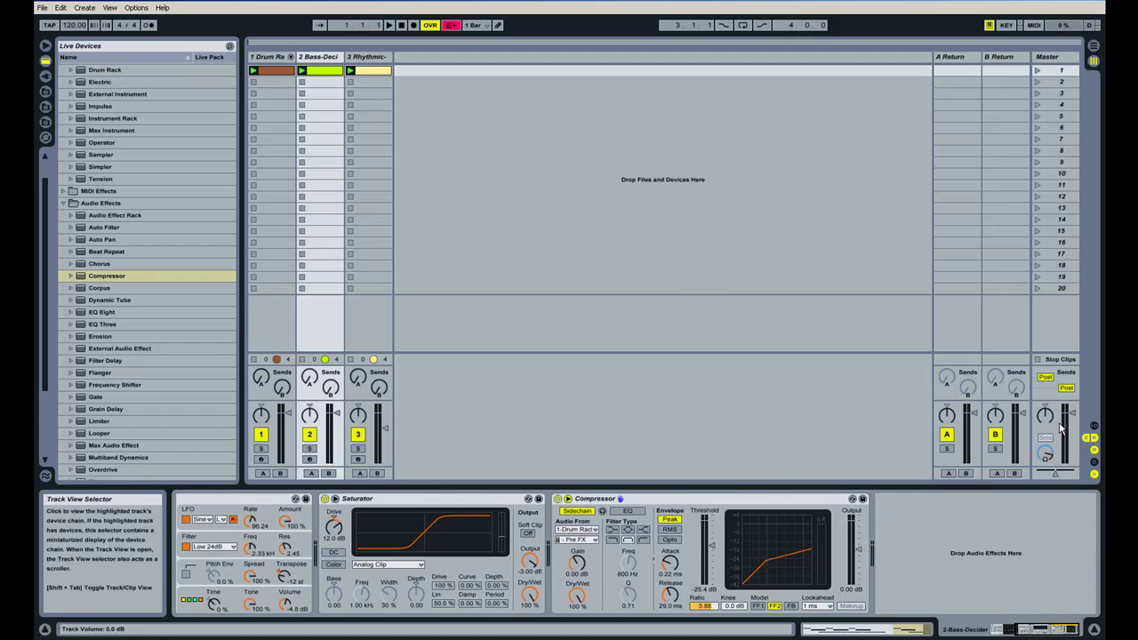
pyautogui.click(375, 58)
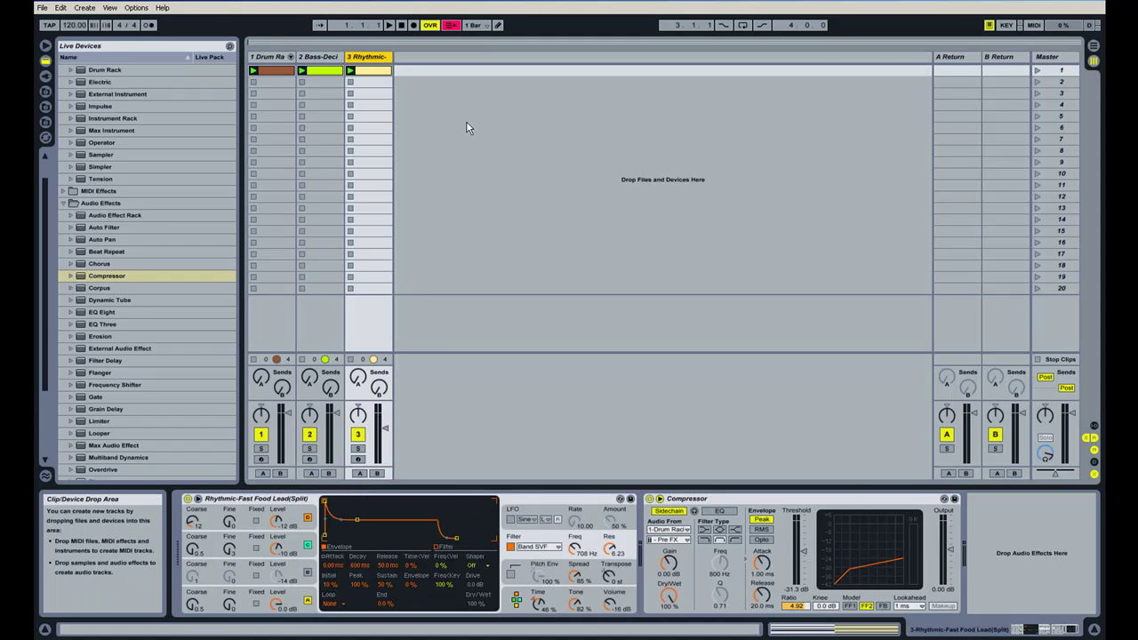
pyautogui.click(325, 56)
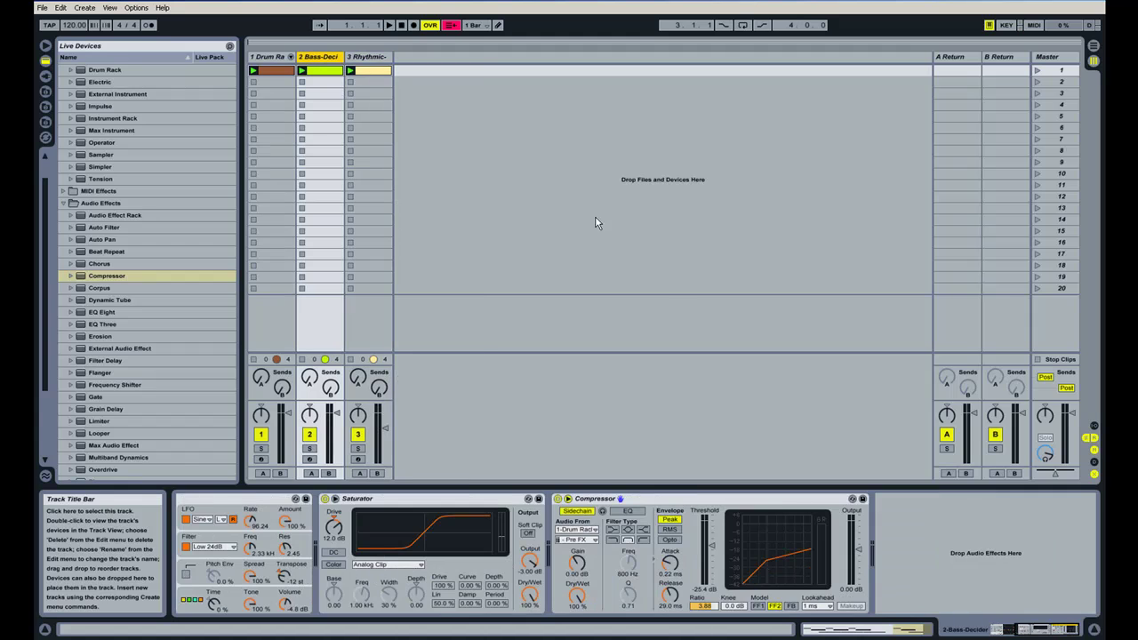
pyautogui.click(978, 628)
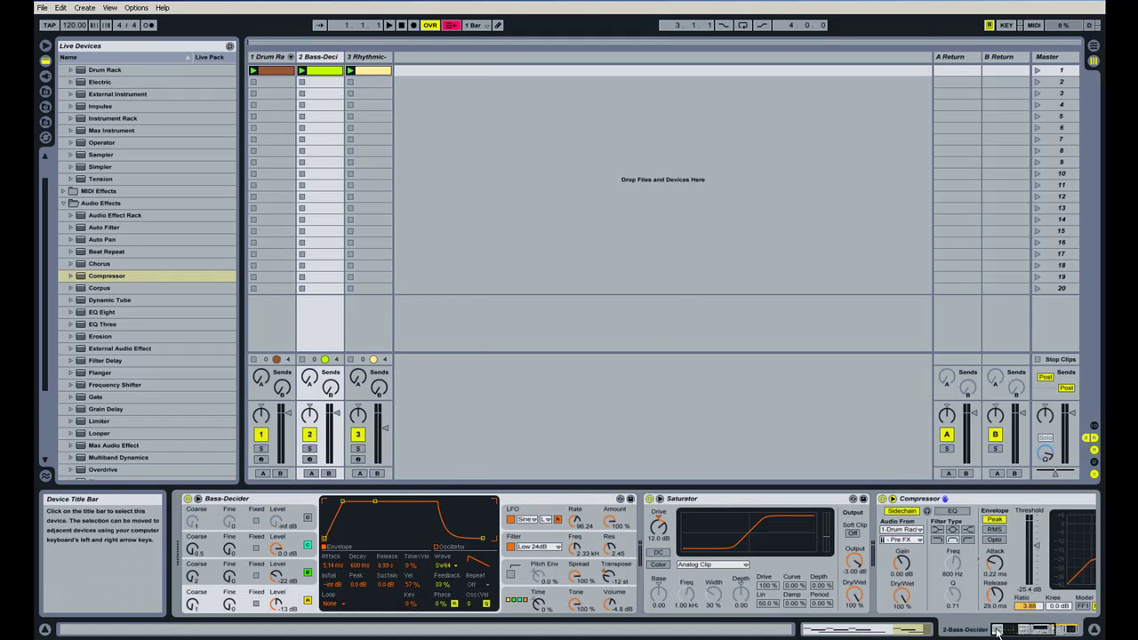